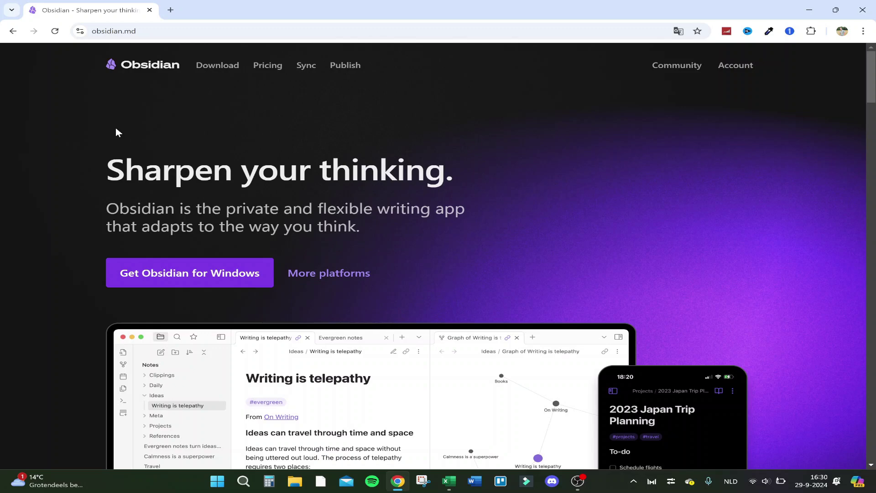
Browse the obsidian.md homepage to look over Obsidian's features
scroll(573, 206, "down", 5)
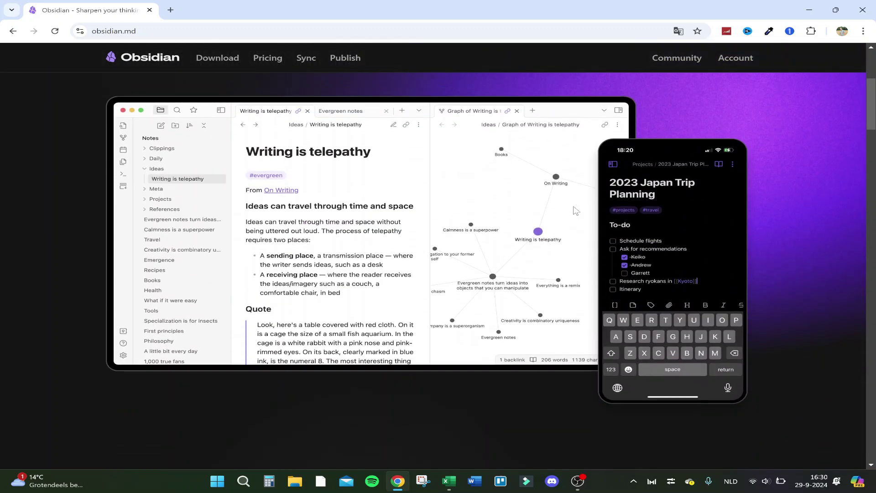
scroll(573, 207, "up", 5)
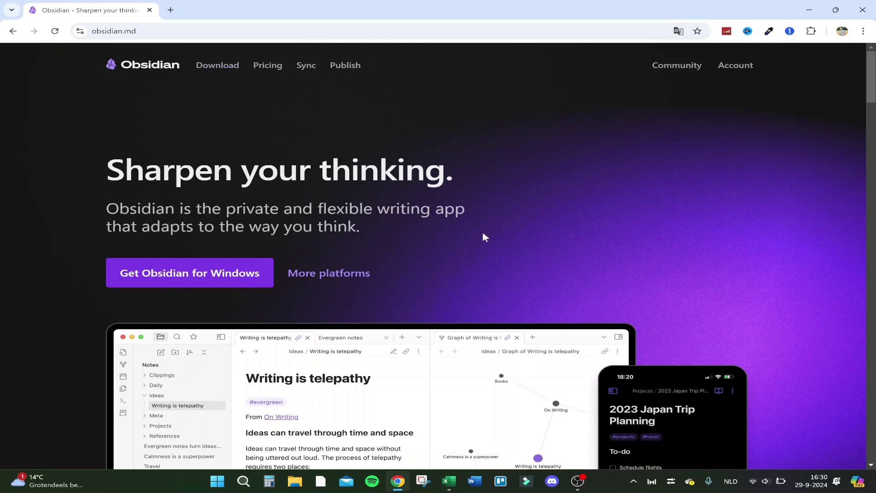
scroll(483, 231, "down", 10)
scroll(483, 231, "down", 8)
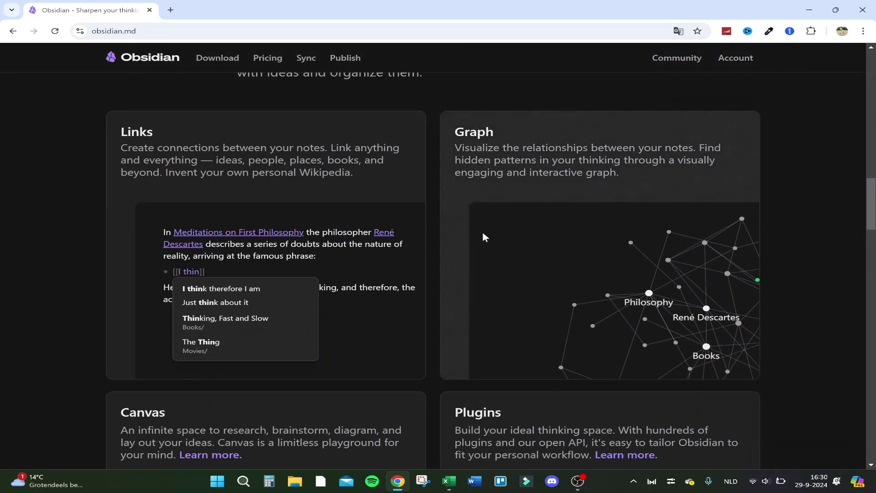
scroll(335, 170, "up", 18)
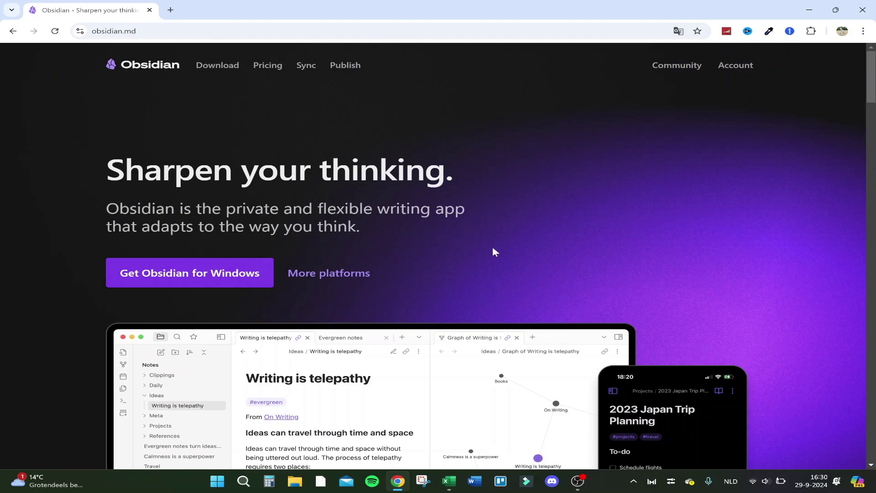
scroll(493, 249, "down", 7)
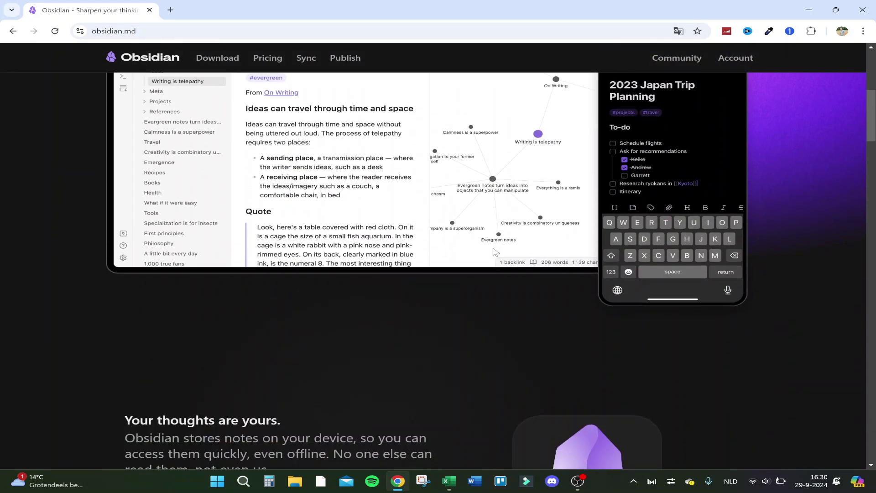
scroll(492, 250, "down", 1)
scroll(492, 251, "down", 3)
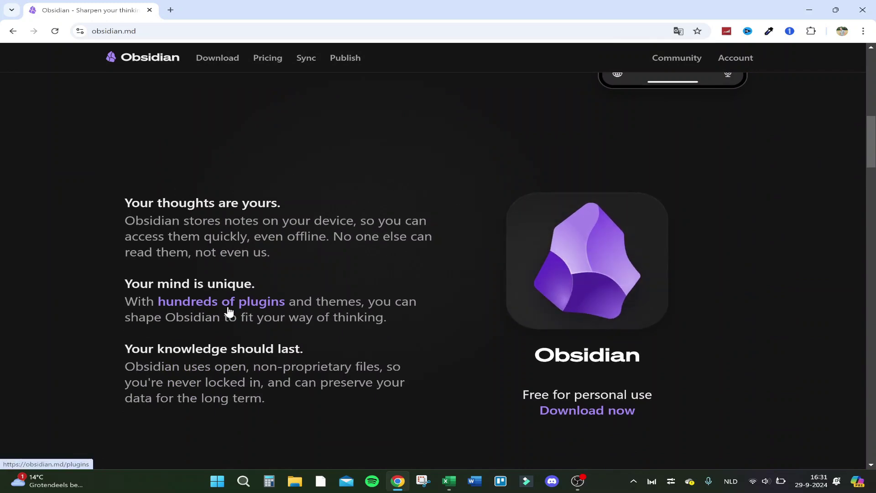
left_click_drag(130, 360, 286, 355)
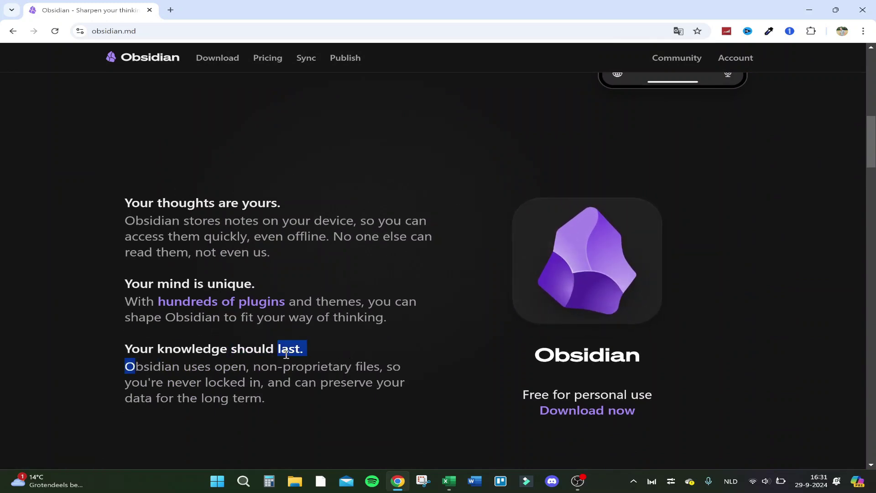
left_click(286, 355)
scroll(389, 374, "down", 6)
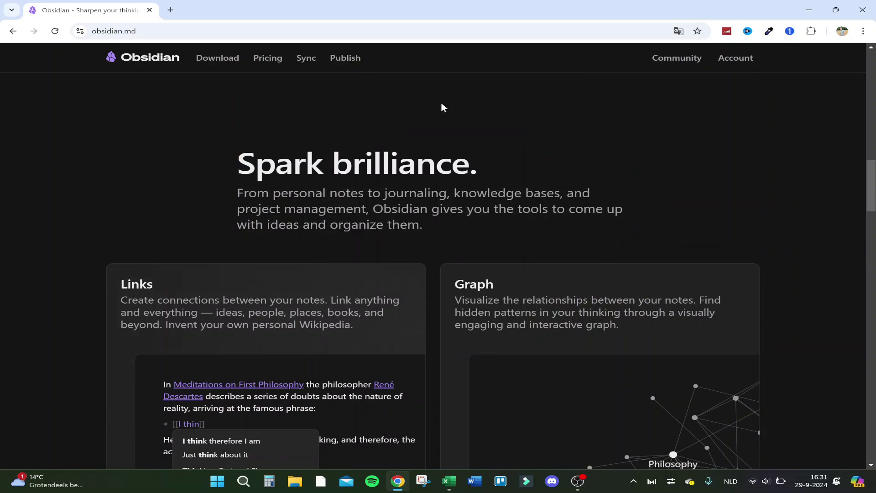
scroll(364, 141, "up", 5)
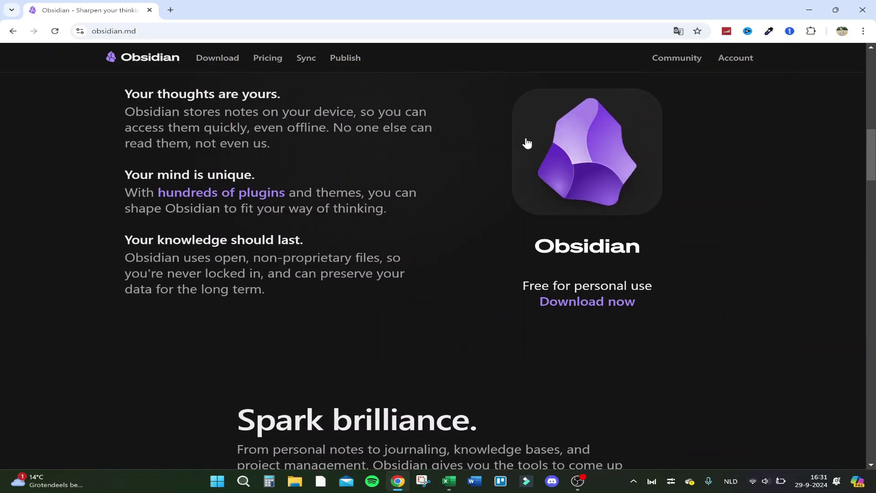
scroll(407, 289, "down", 12)
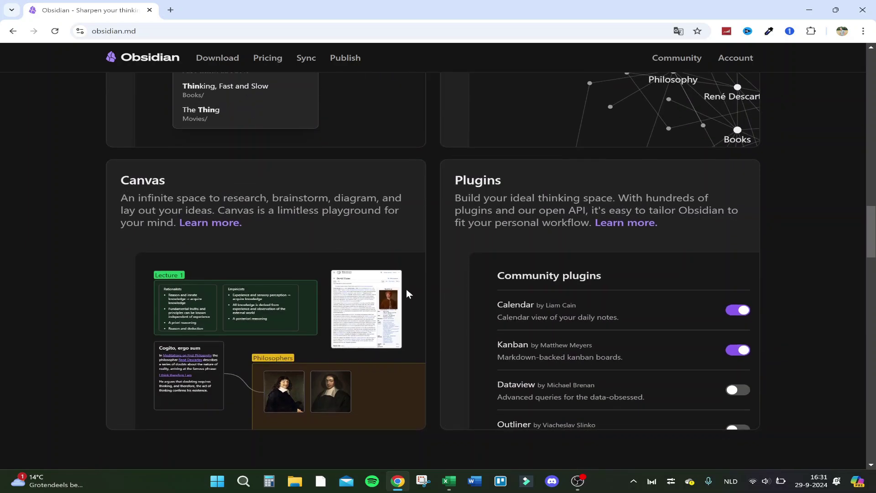
scroll(407, 294, "down", 15)
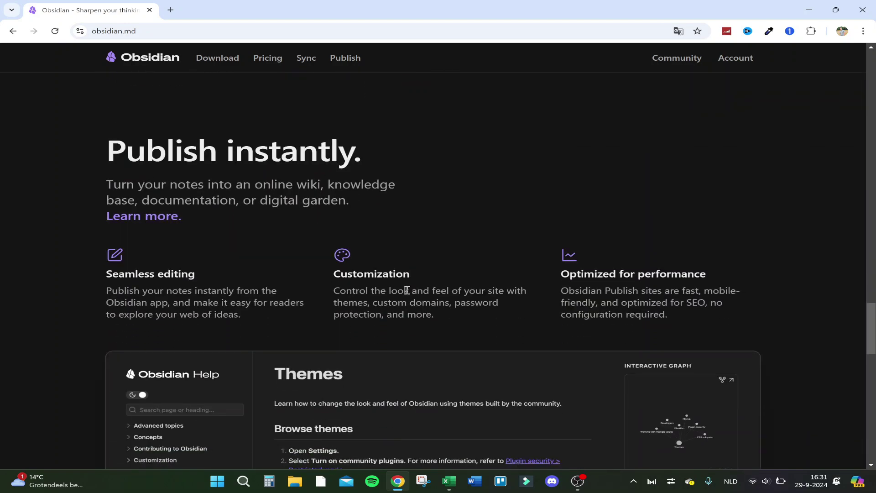
scroll(407, 290, "up", 20)
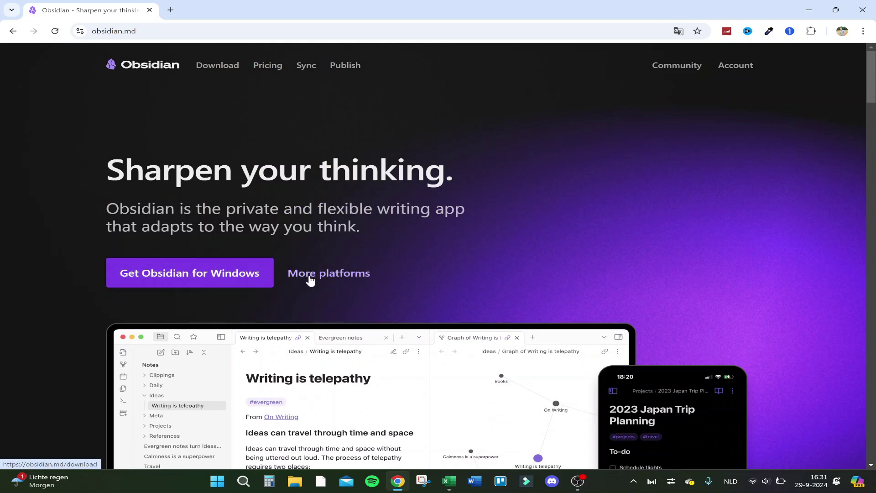
Download the Obsidian 1.6.7 Windows installer, keeping the unverified file in Chrome, and run it
left_click(172, 276)
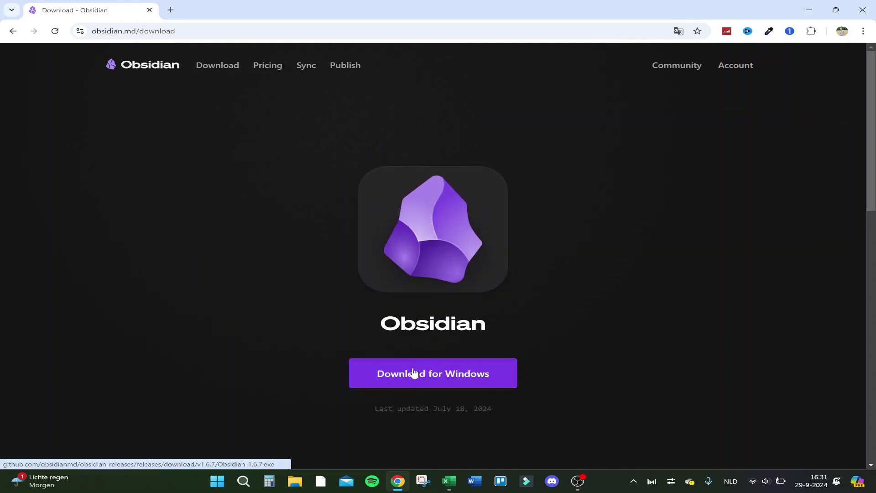
left_click(441, 376)
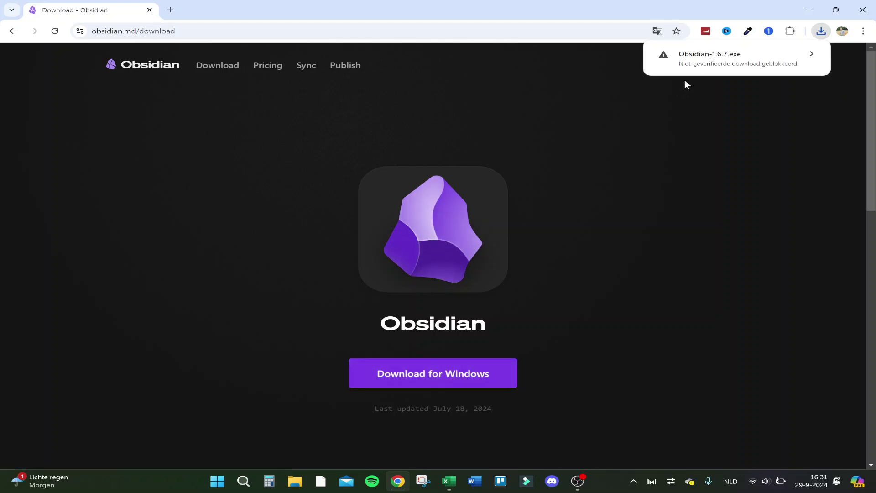
left_click(732, 66)
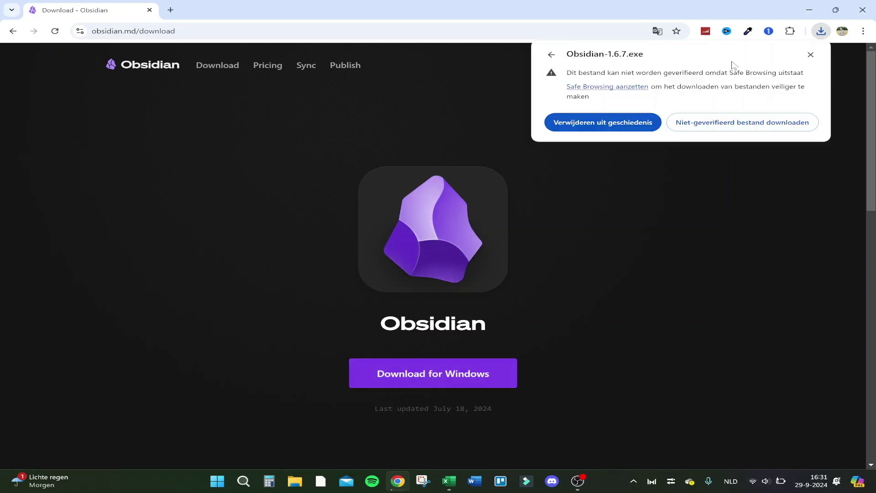
left_click(724, 127)
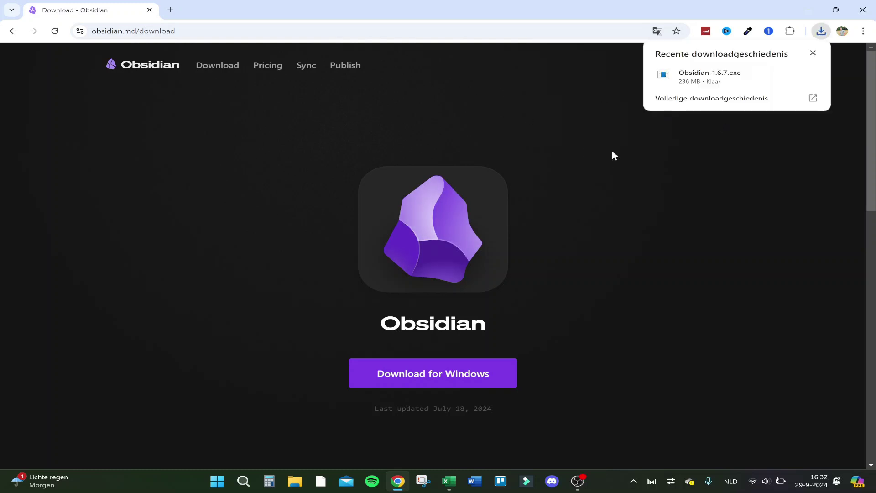
mouse_move(717, 77)
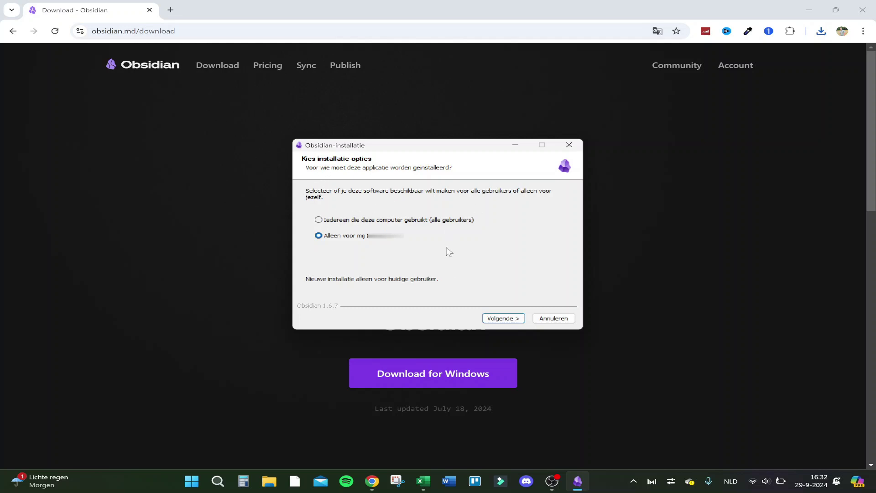
Install Obsidian 1.6.7 for this user into D:\Obsidian app and launch it
left_click(503, 318)
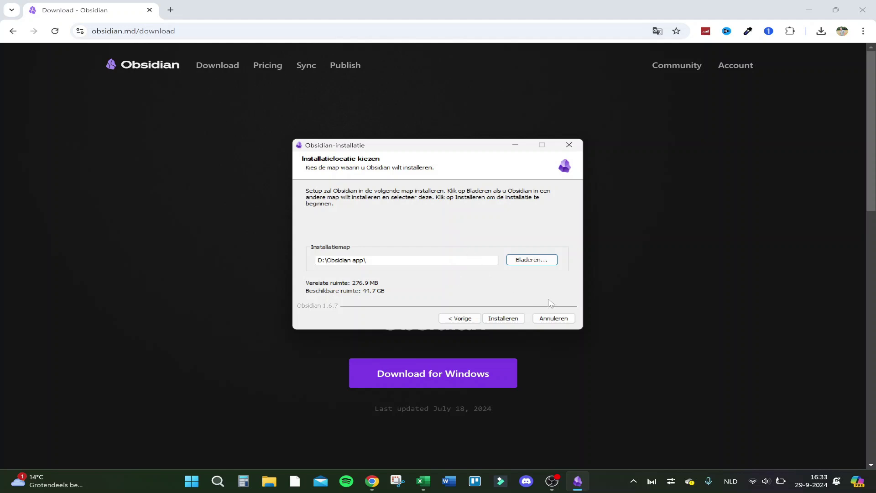
left_click(502, 318)
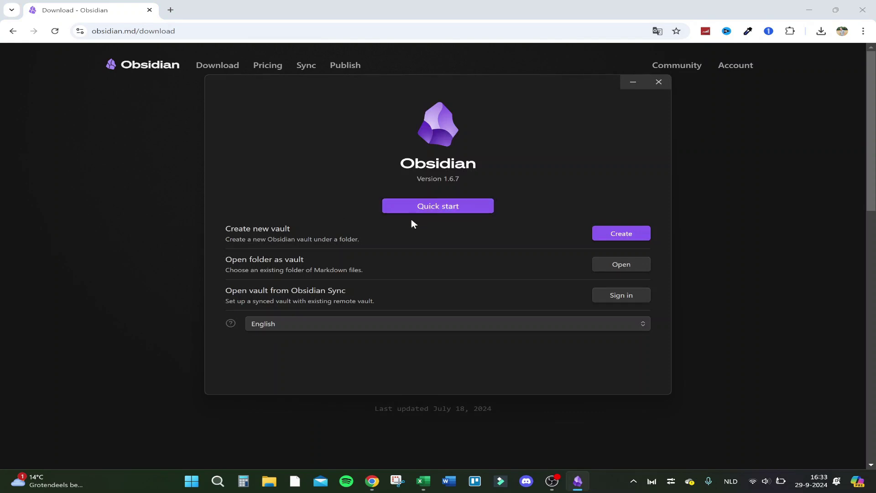
Create a new local vault named Test stored in the D:\Obsidian app folder
left_click(611, 232)
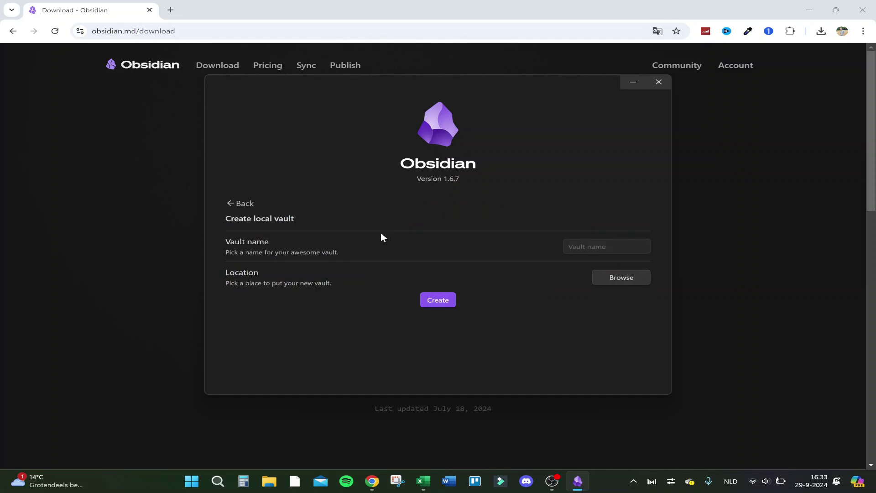
left_click(597, 246)
type("Test")
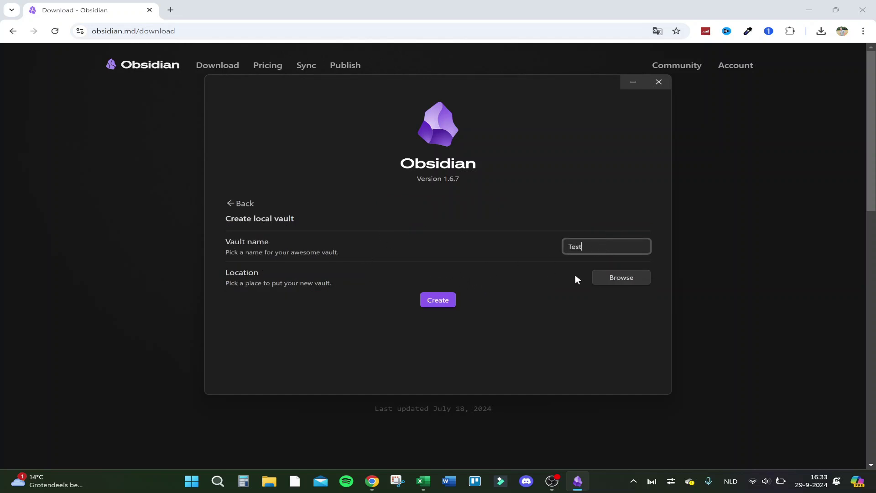
left_click(434, 301)
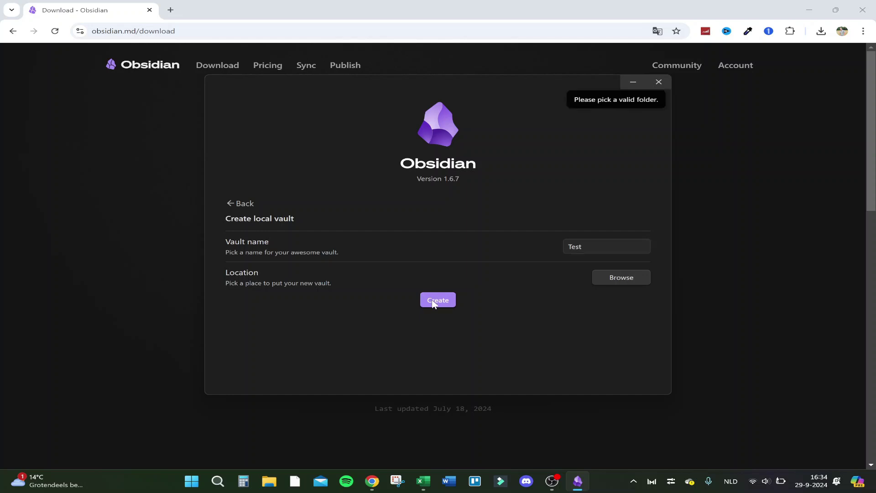
left_click(597, 278)
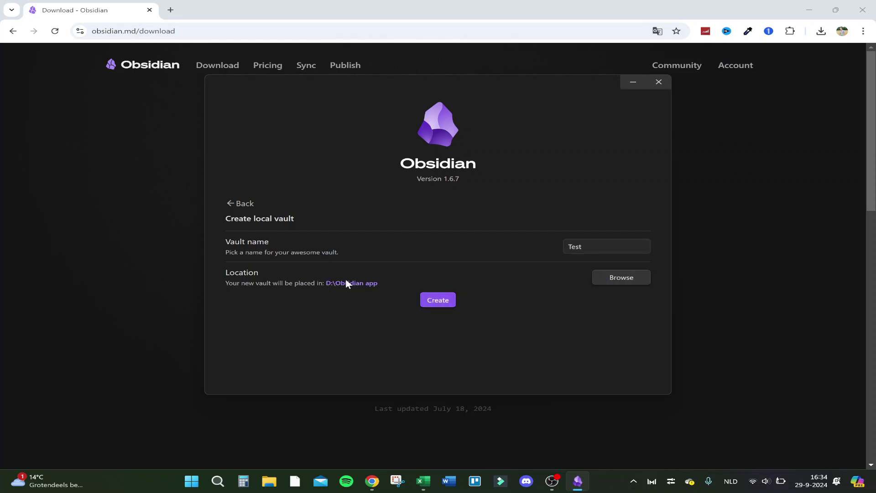
left_click(439, 301)
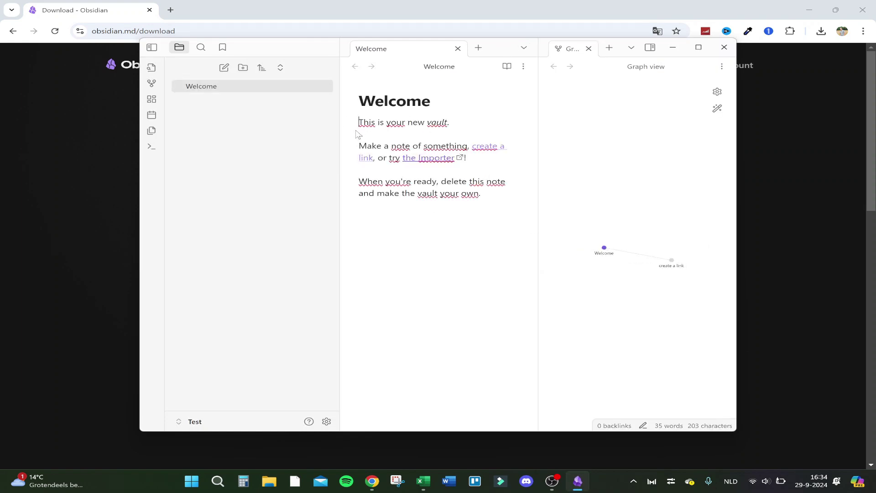
Replace the Welcome note's text with 'Hello everyone' and bring up the quick switcher
left_click_drag(387, 145, 426, 186)
key("ctrl+a")
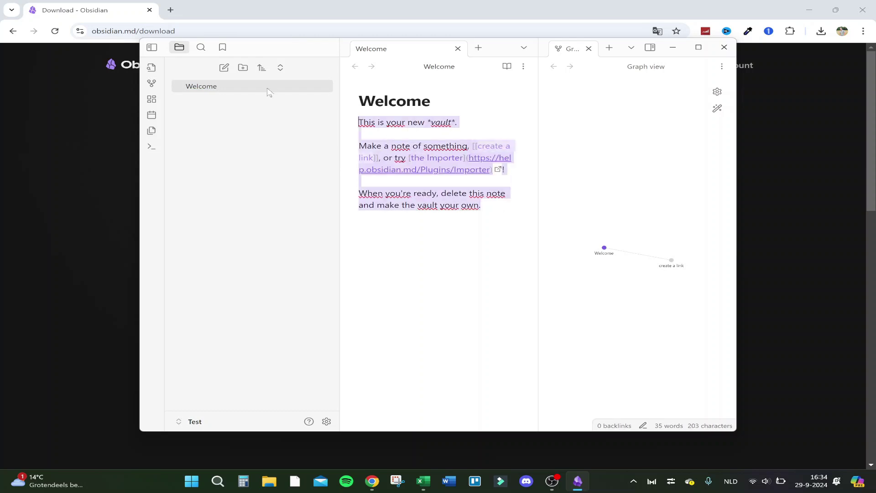
type("hEL")
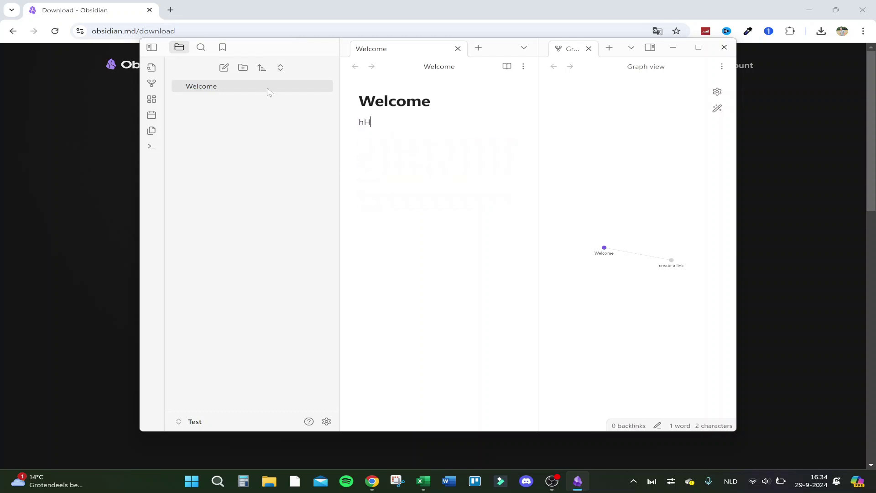
key("BackSpace")
key("BackSpace")
type("Hello ev")
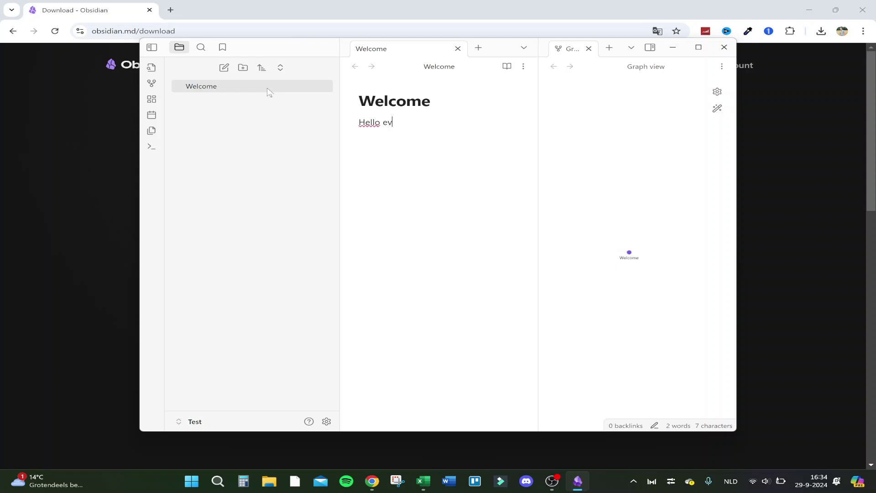
type("eryone")
key("Return")
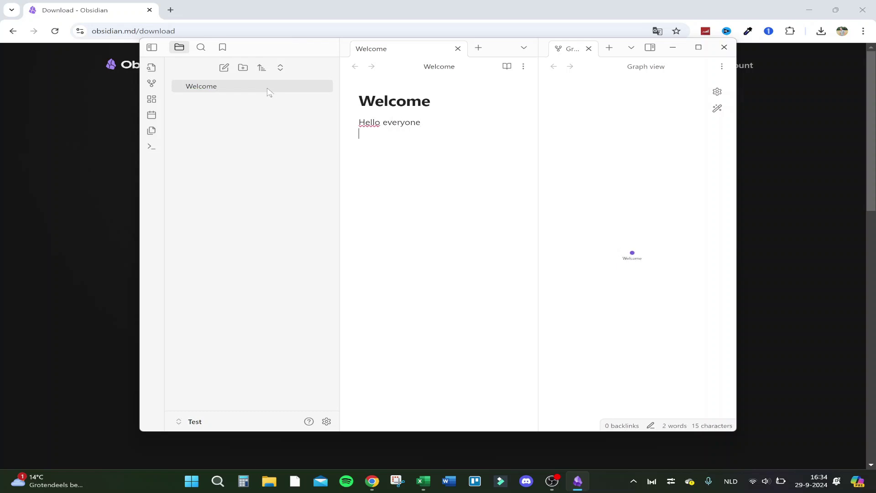
left_click(151, 69)
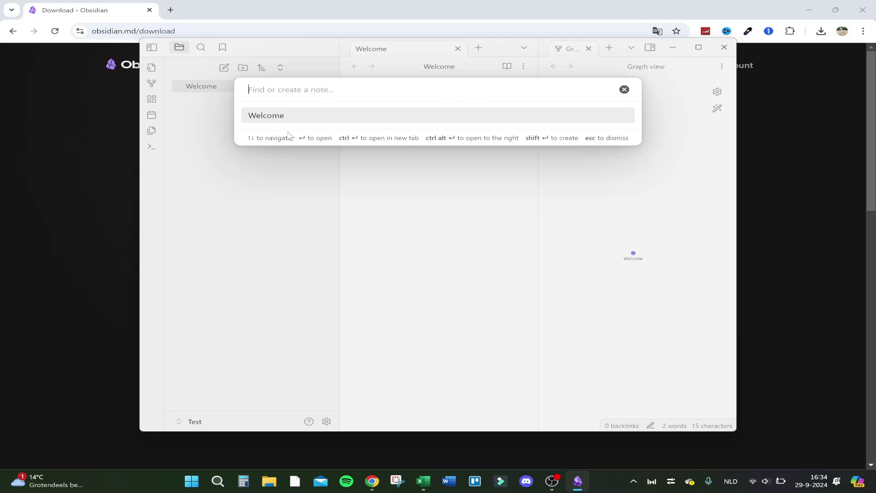
Return to Welcome, show the graph view, and create a new Untitled canvas
left_click(288, 118)
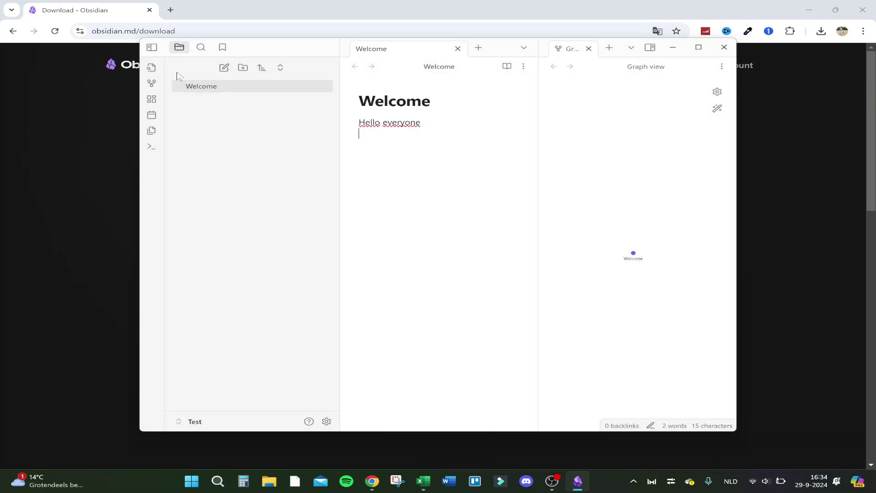
left_click(154, 85)
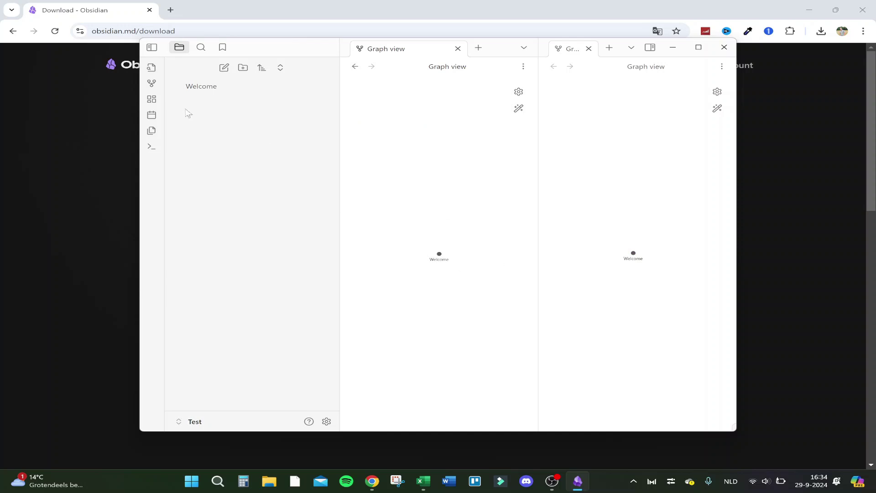
left_click(150, 100)
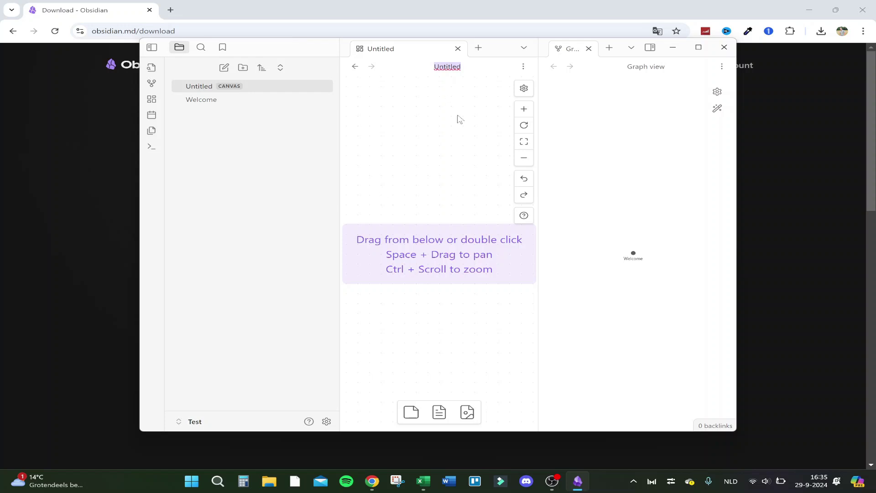
Rename the canvas to 'Hello thi is my test' and glance at its snapping options
type("F")
type("ello thi is my test")
key("Return")
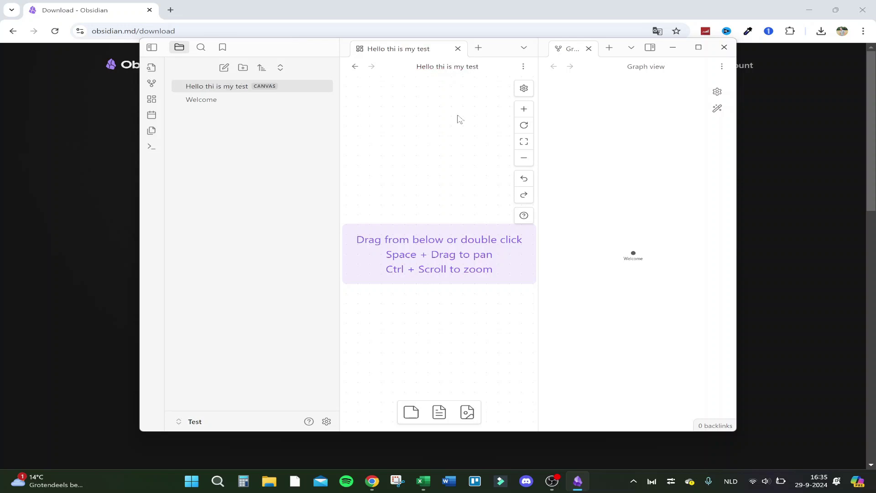
left_click(523, 88)
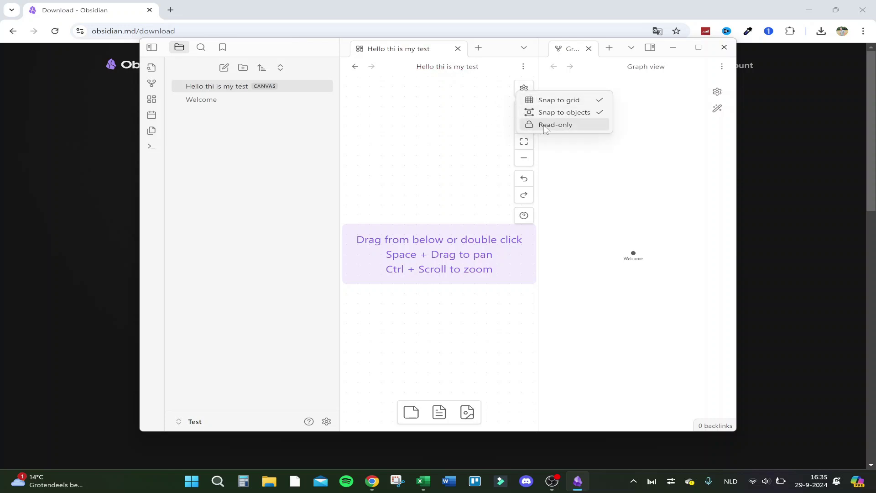
left_click(389, 125)
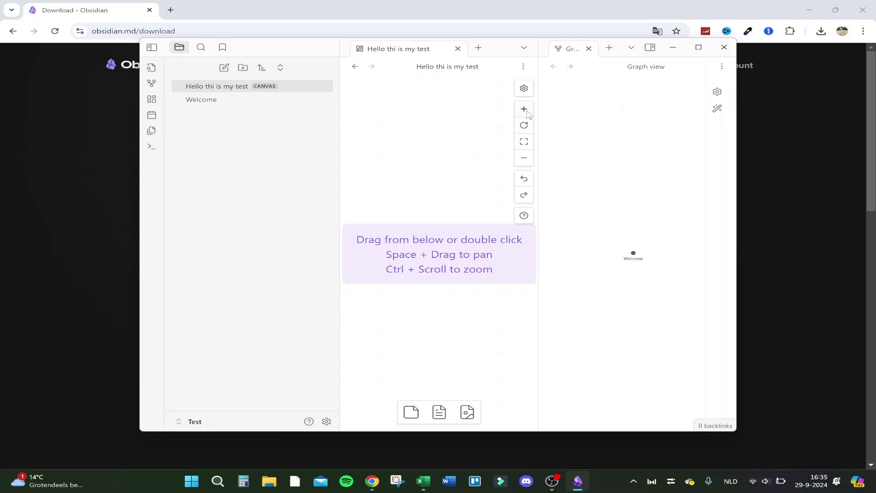
Try the canvas zoom controls, then add an empty text card at the canvas centre
left_click(525, 110)
left_click(524, 126)
left_click(524, 158)
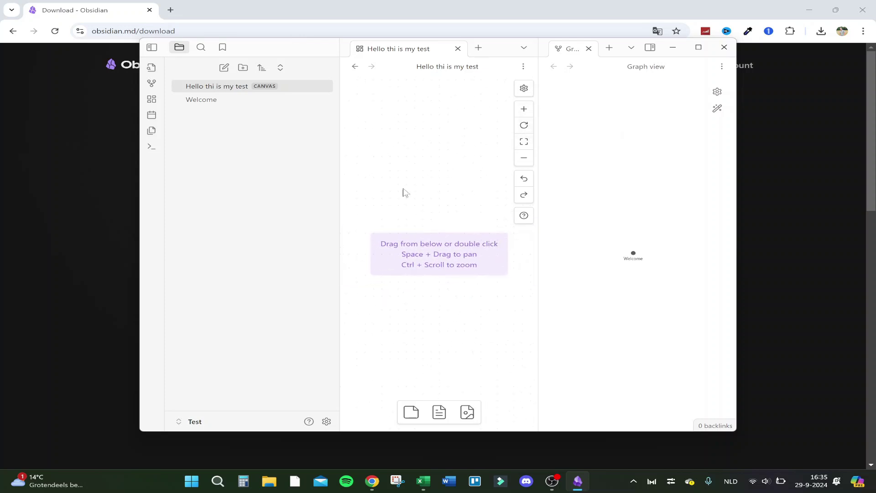
left_click(467, 409)
left_click(440, 367)
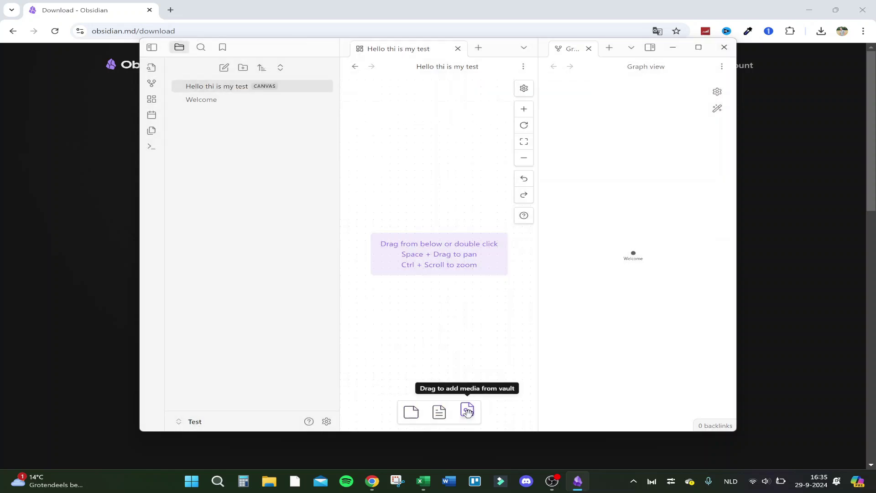
left_click(411, 411)
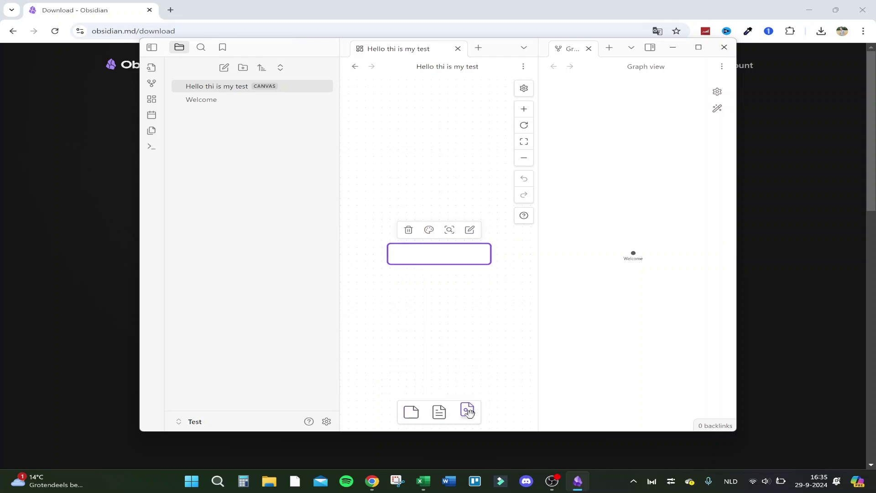
Dismiss the media search and create today's 2024-09-29 daily note, trying Insert template
left_click_drag(467, 412, 364, 238)
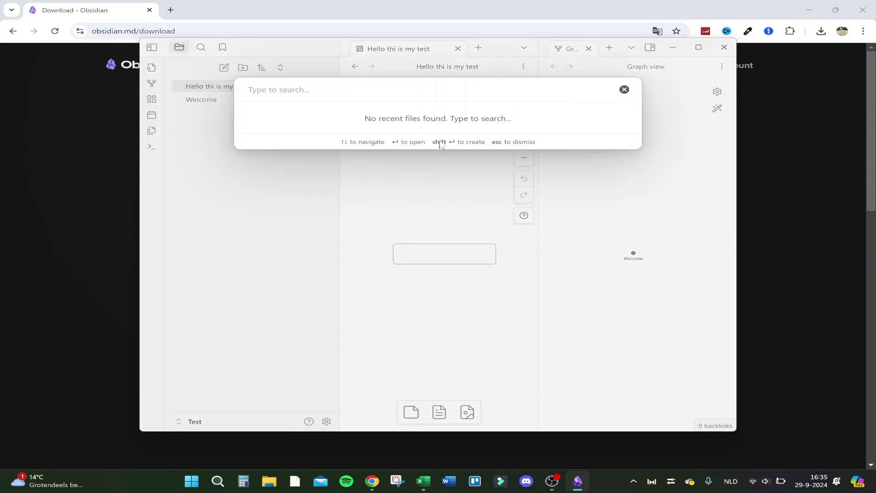
key("Escape")
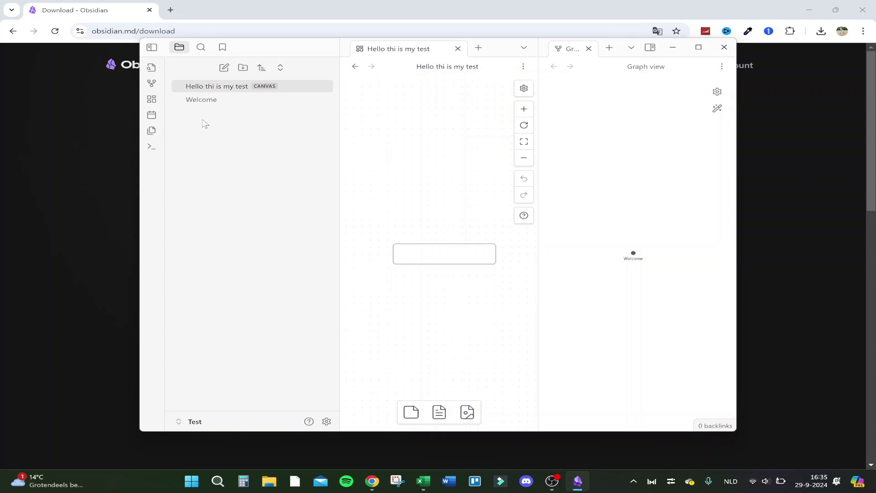
left_click(151, 115)
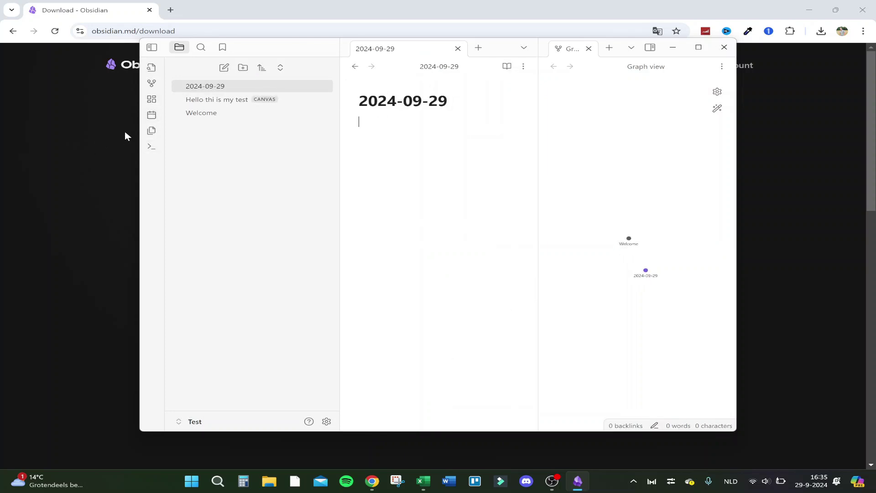
left_click(149, 131)
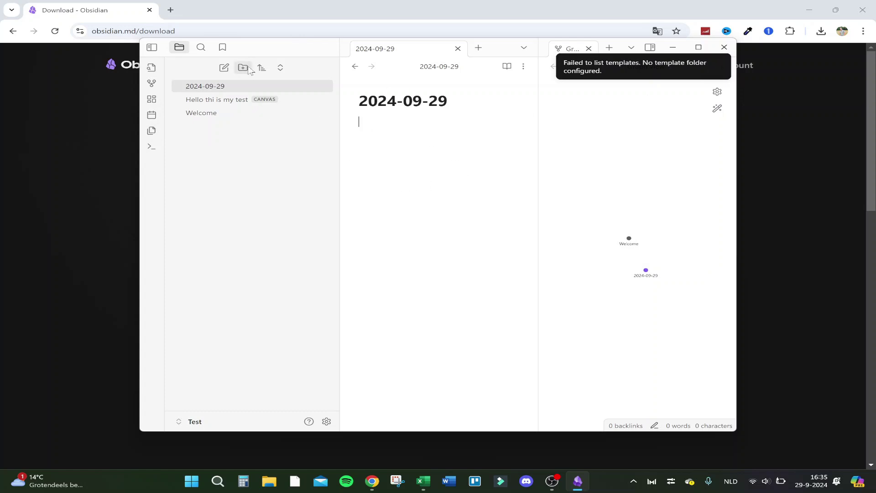
Check the sidebar and Bookmarks, then reopen the 'Hello thi is my test' canvas from Files
left_click(152, 47)
left_click(151, 47)
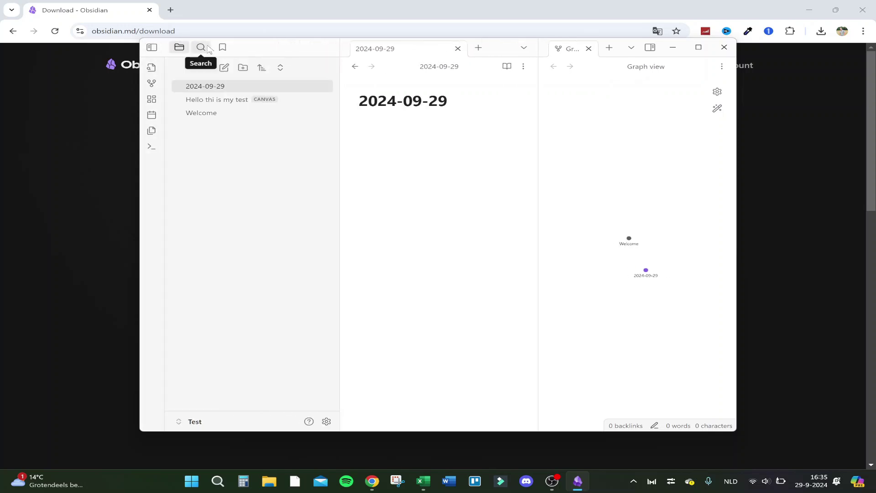
left_click(222, 47)
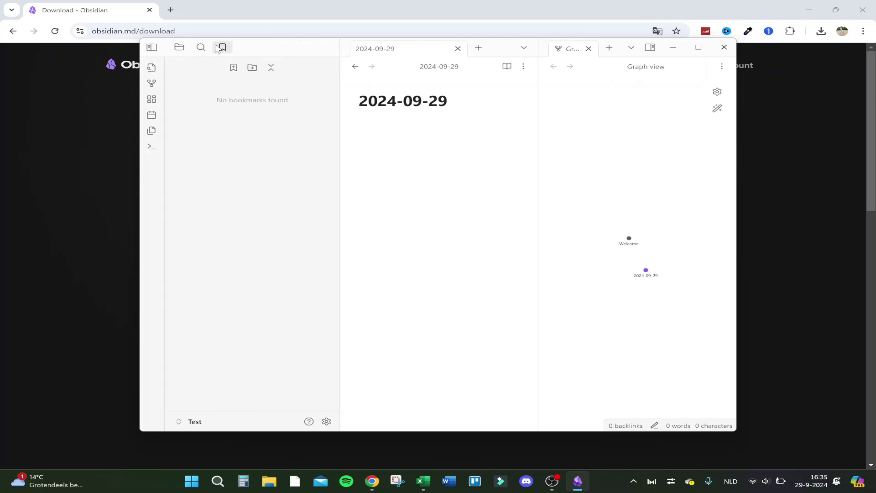
left_click(179, 47)
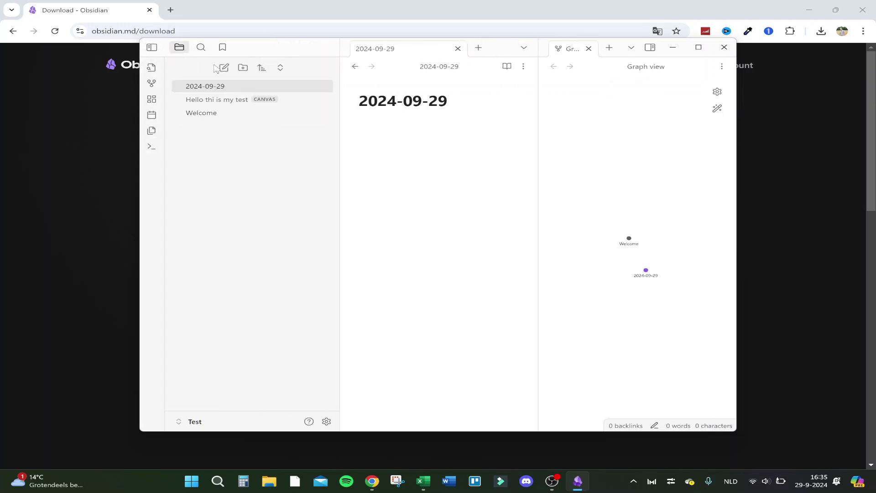
left_click(214, 99)
right_click(251, 100)
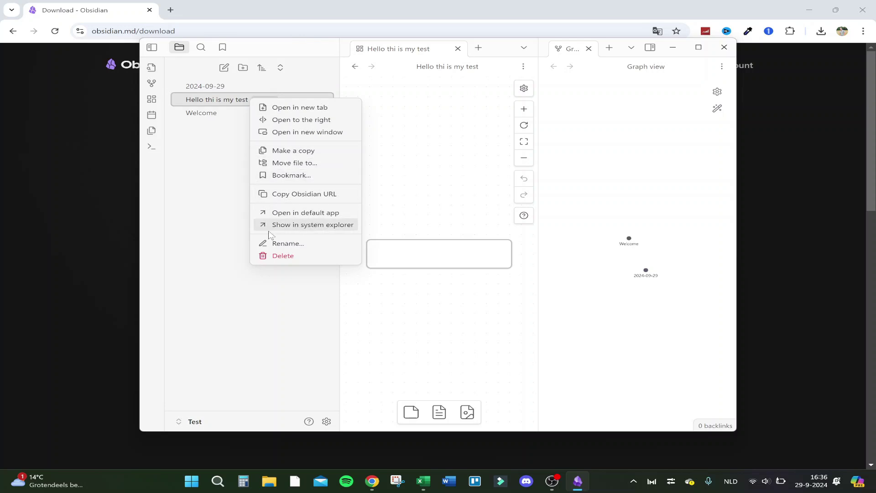
left_click(235, 186)
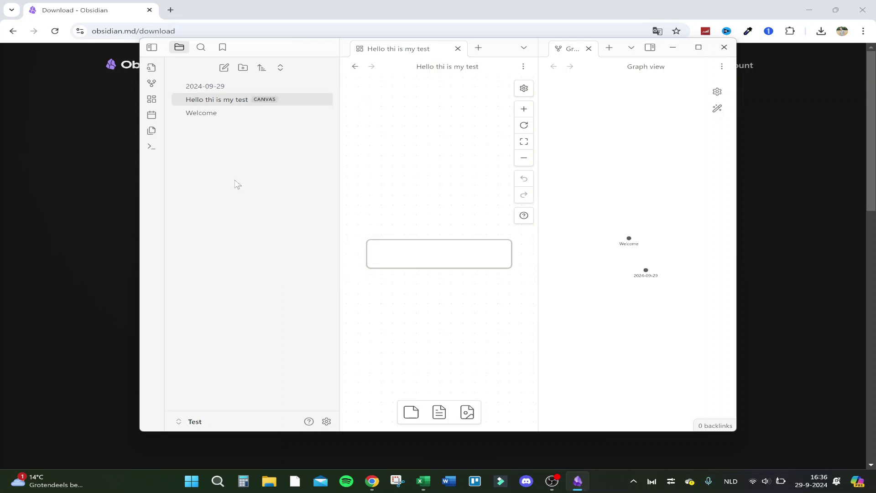
Open Settings and check the available display languages, keeping English
left_click(327, 421)
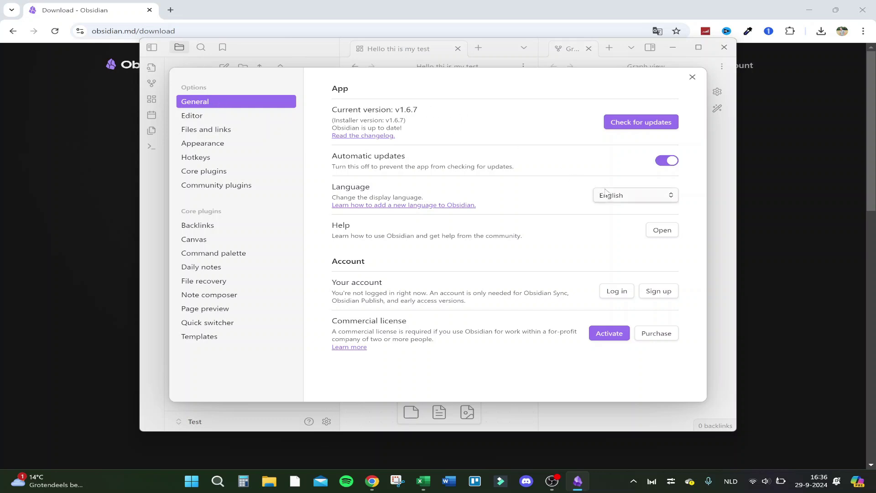
left_click(626, 195)
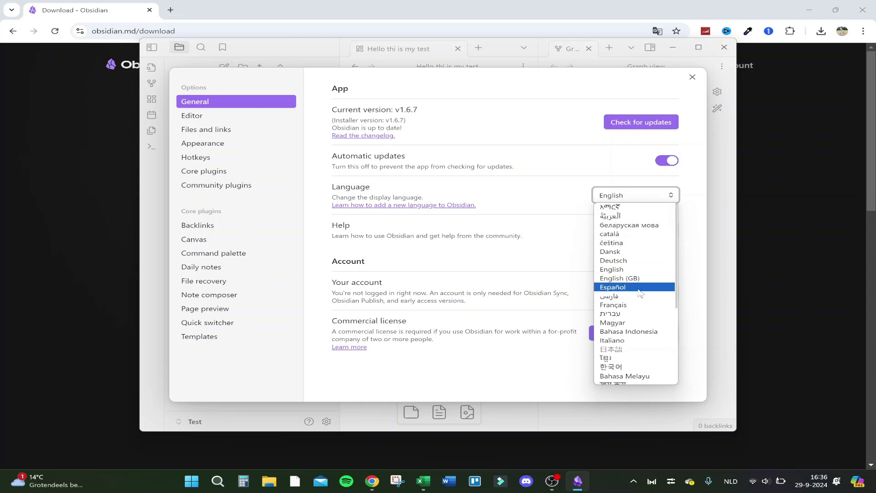
scroll(640, 293, "down", 5)
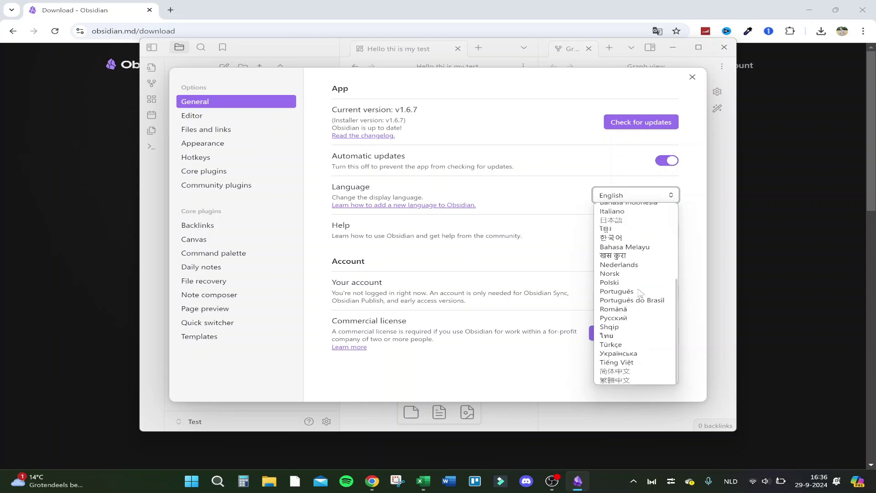
scroll(640, 293, "up", 5)
left_click(498, 167)
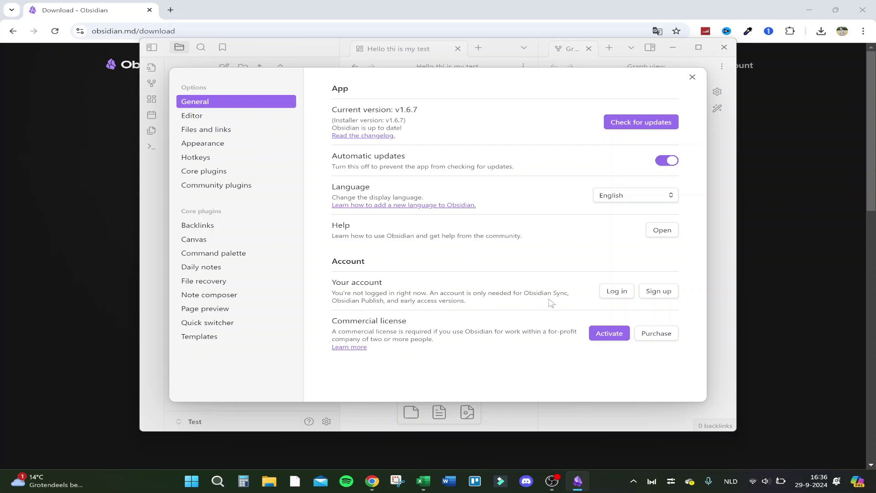
Browse the Editor, Files and links, Appearance, Hotkeys and Core plugins settings pages
left_click(269, 116)
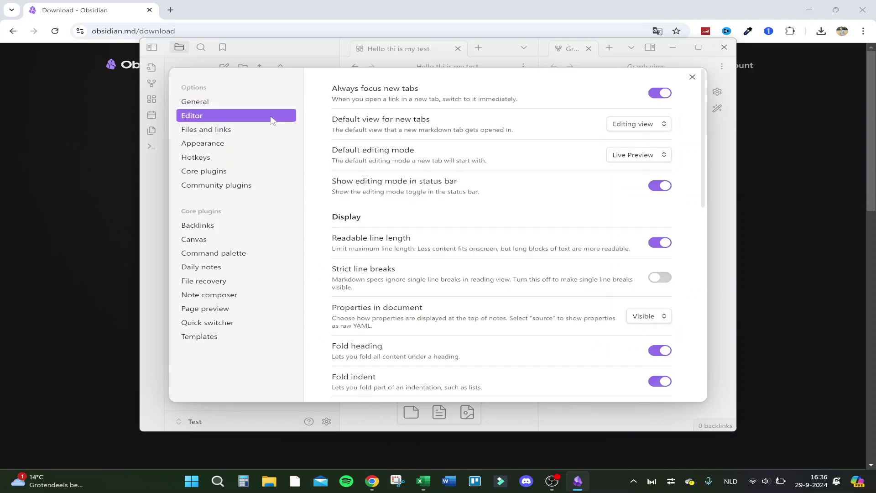
scroll(380, 188, "down", 5)
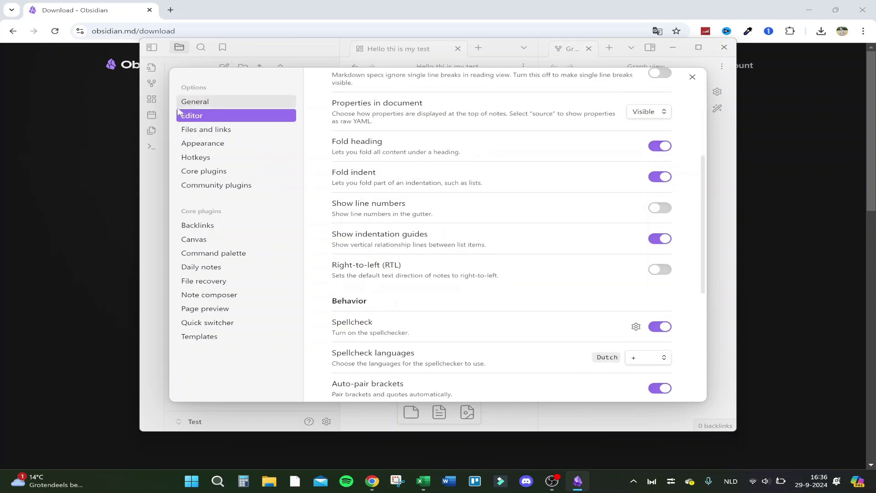
left_click(196, 131)
left_click(200, 145)
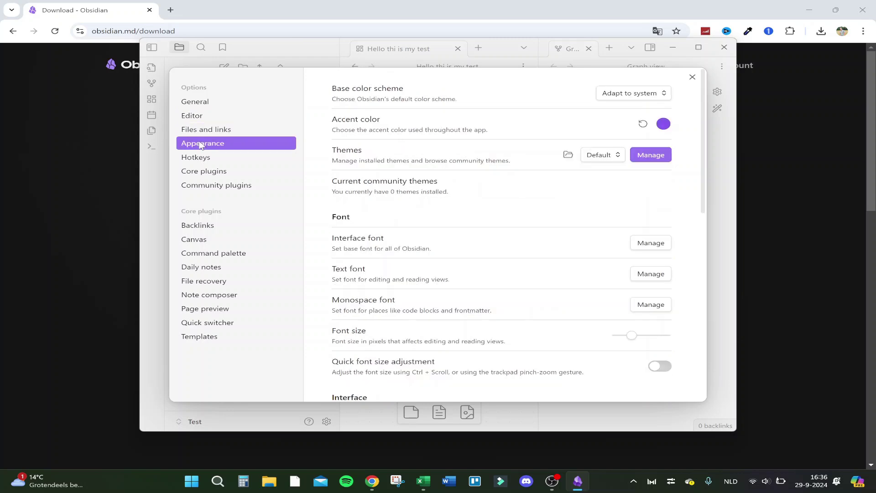
left_click(212, 159)
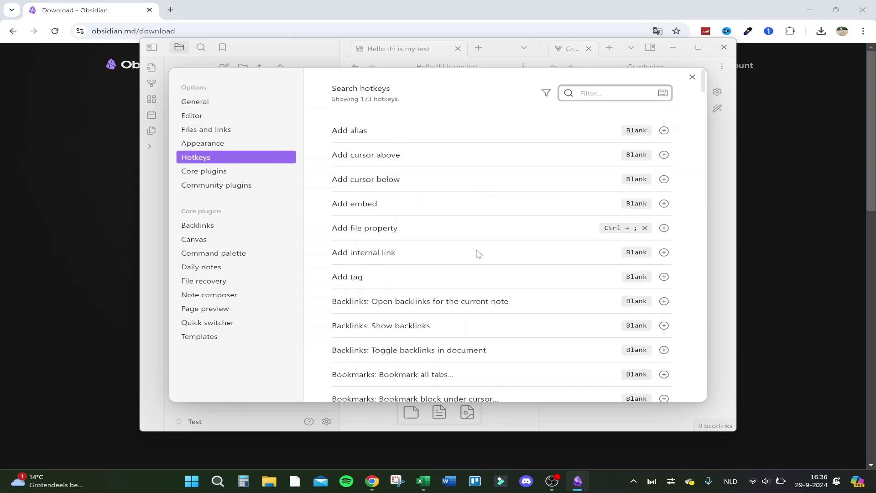
scroll(477, 252, "down", 12)
scroll(477, 253, "down", 10)
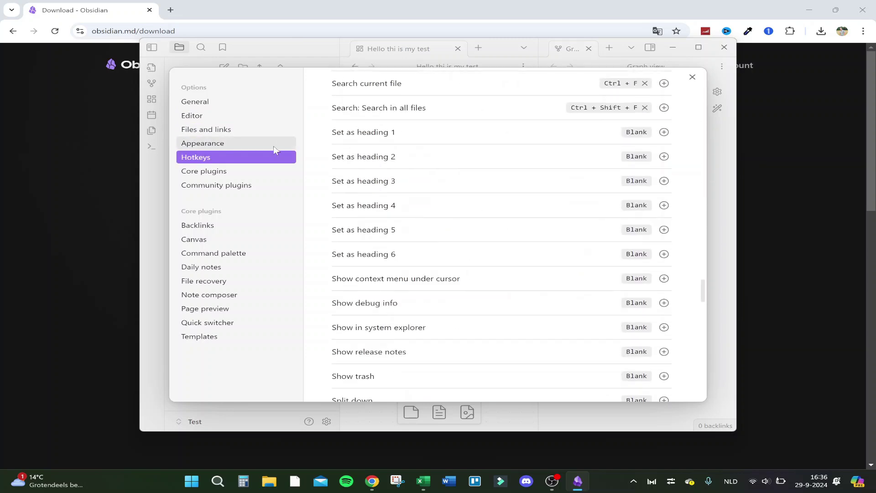
left_click(242, 171)
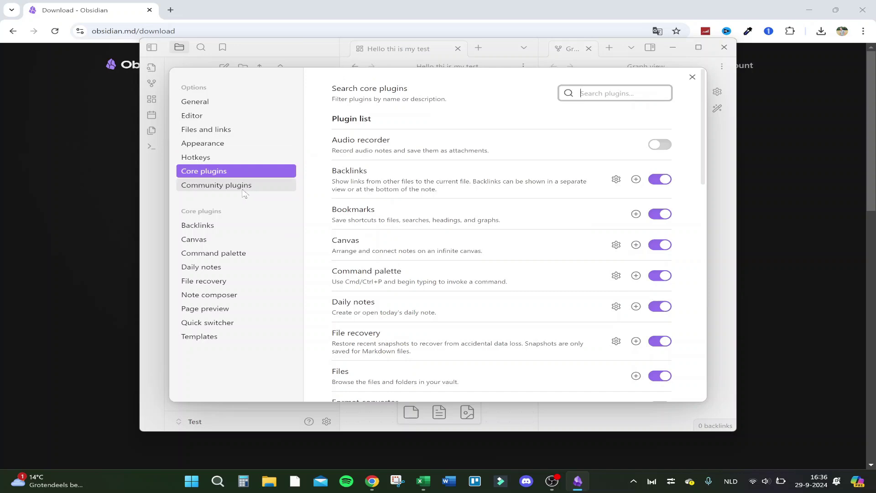
scroll(479, 239, "down", 15)
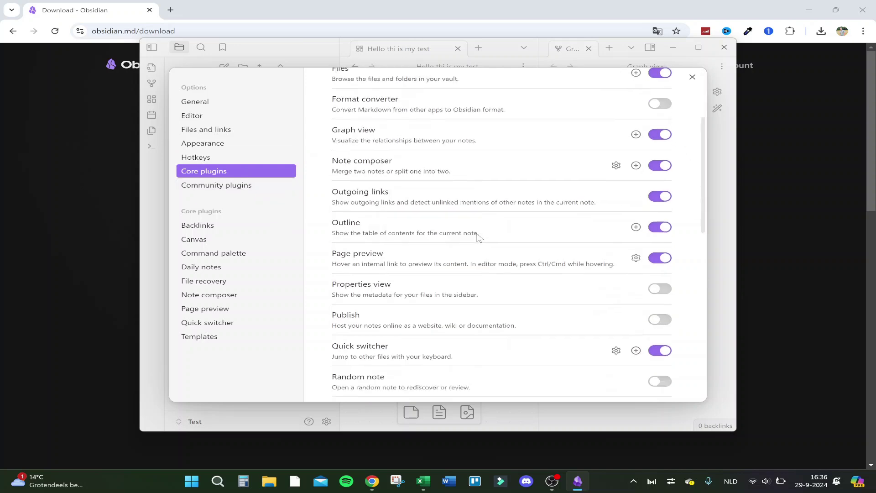
View Community plugins and the Backlinks, Canvas, Command palette, File recovery, Page preview settings
left_click(238, 191)
left_click(199, 230)
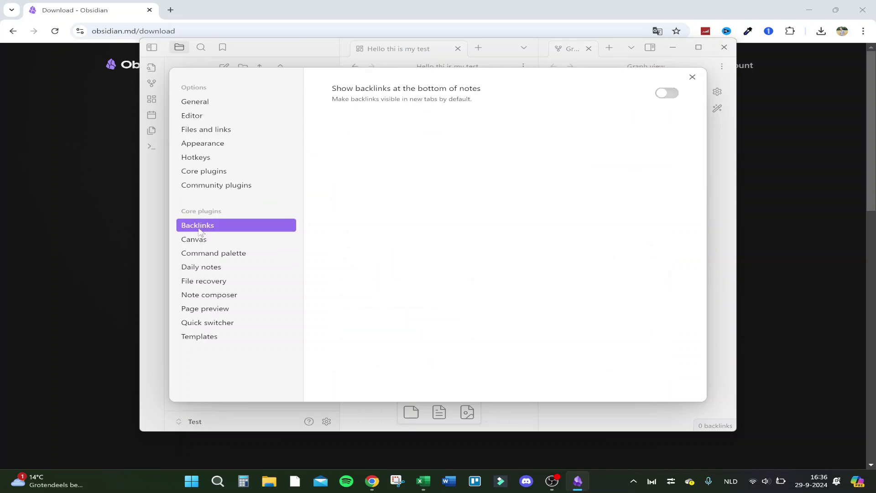
left_click(200, 239)
left_click(212, 254)
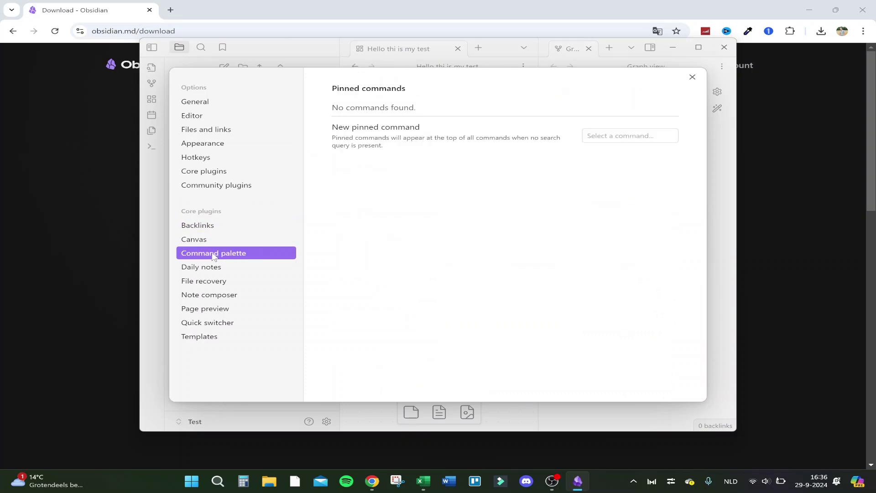
left_click(257, 285)
left_click(224, 307)
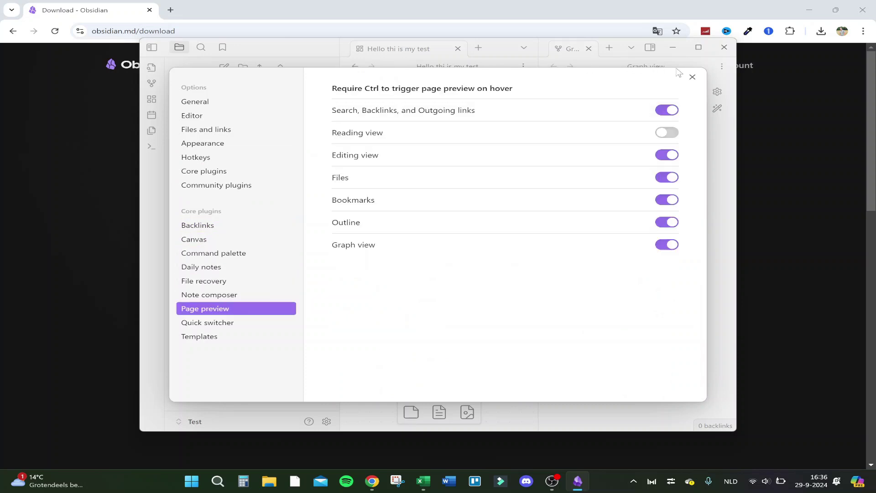
left_click(693, 79)
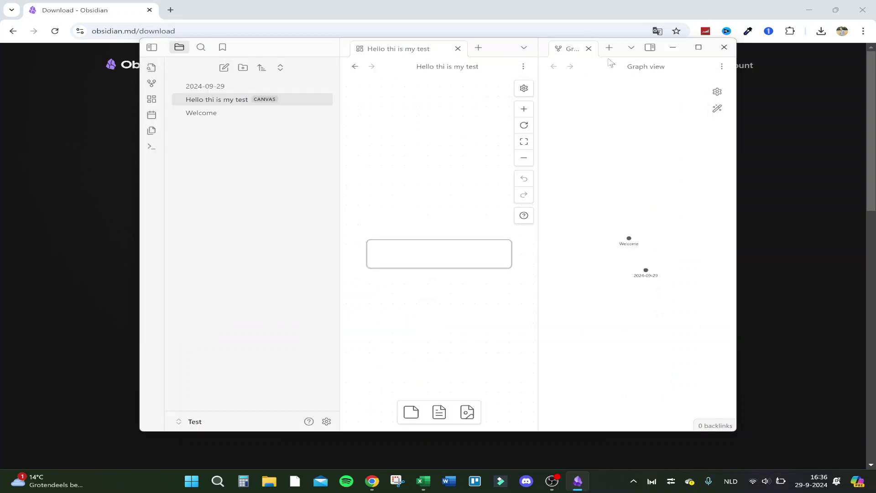
Show and hide the backlinks side panel, checking the canvas pane's tab list
left_click(650, 47)
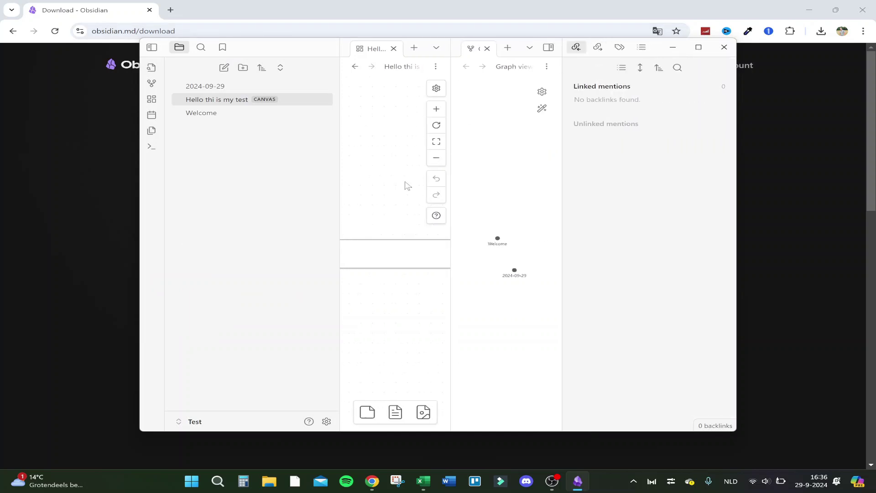
left_click(436, 48)
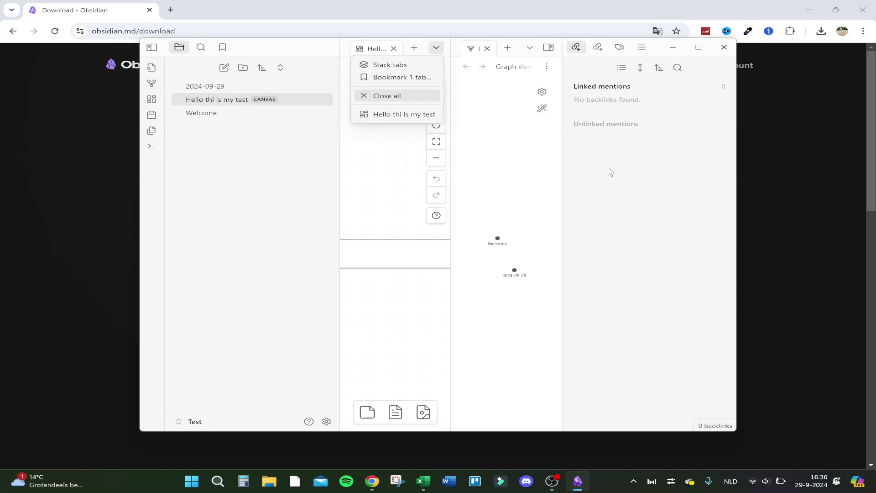
key("Escape")
left_click(548, 48)
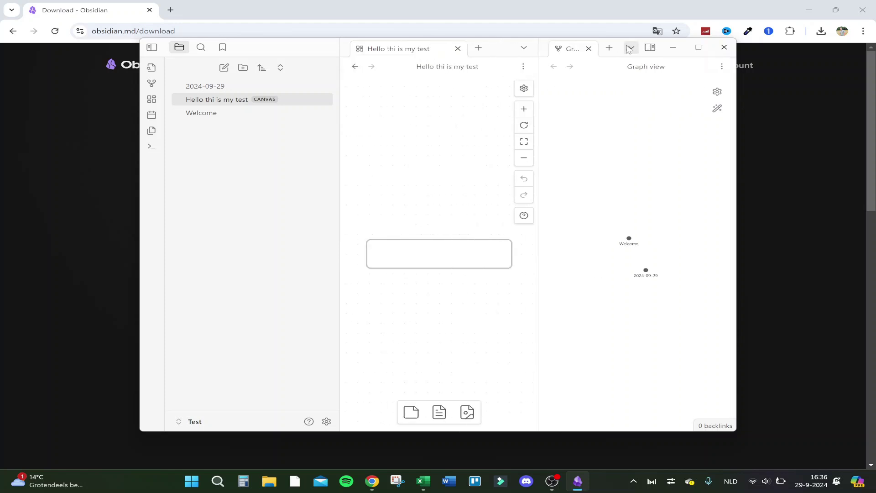
Open a new right-pane tab and load the 'Hello thi is my test' canvas into it
left_click(607, 48)
left_click(636, 47)
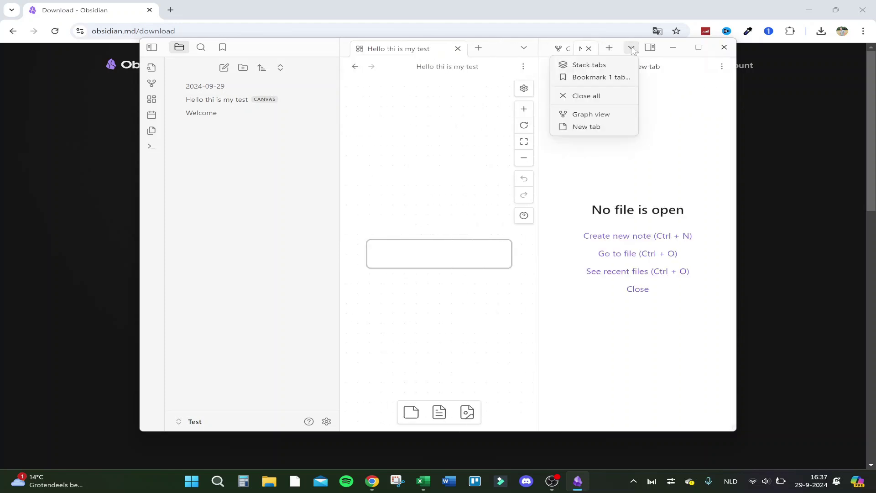
left_click(634, 48)
left_click(621, 252)
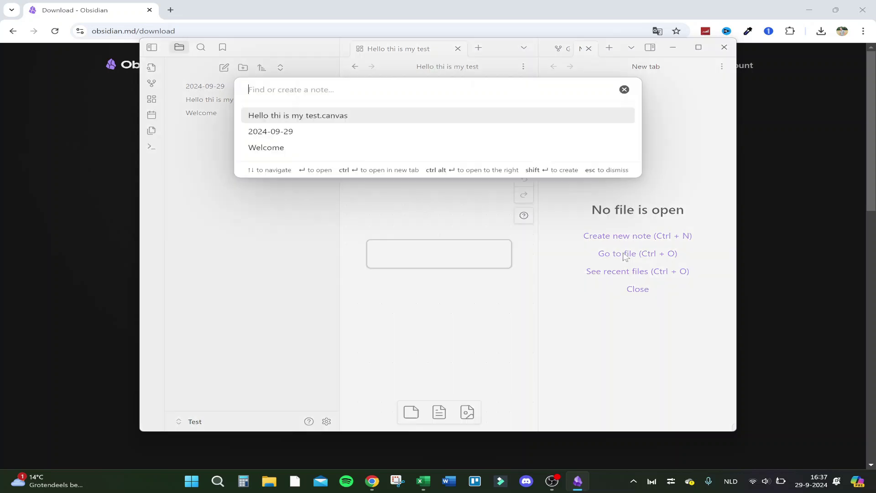
left_click(267, 117)
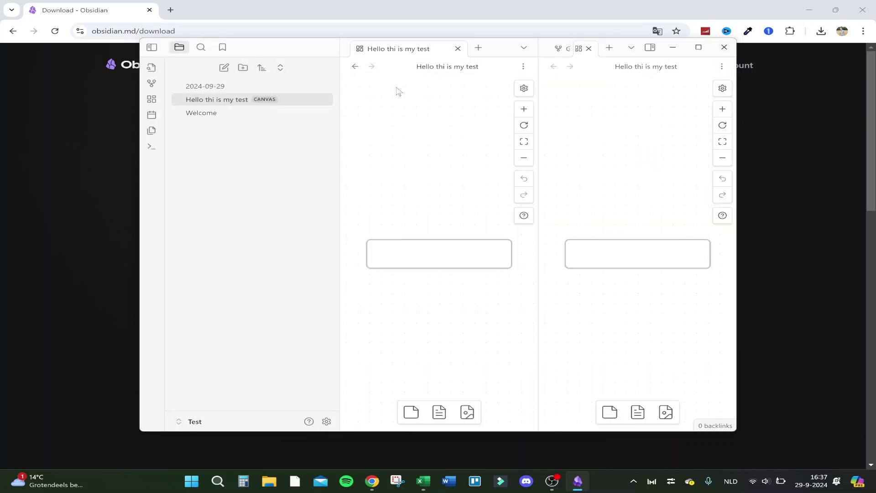
Open the Welcome note and remove the word 'nicely' typed into it
left_click(228, 113)
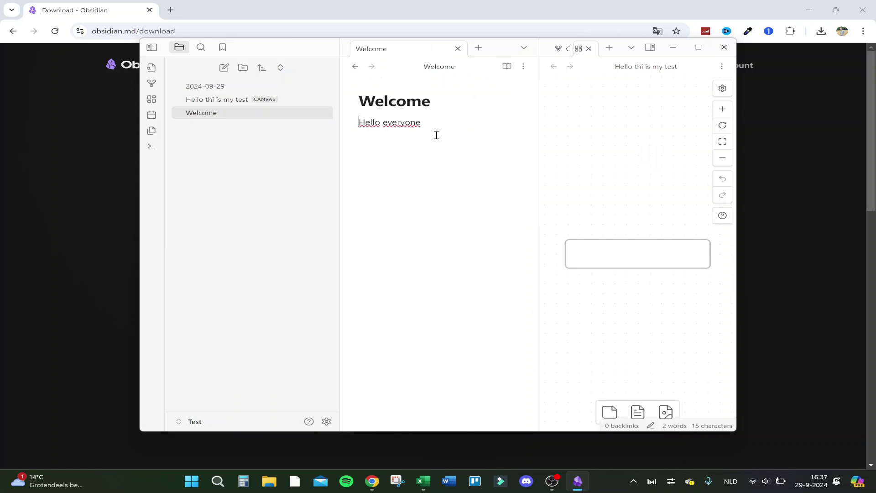
type("nicely")
key("BackSpace")
key("BackSpace")
key("BackSpace")
key("BackSpace")
key("BackSpace")
key("BackSpace")
Open today's 2024-09-29 daily note and write '2 +2 = 4' under its heading
left_click(151, 114)
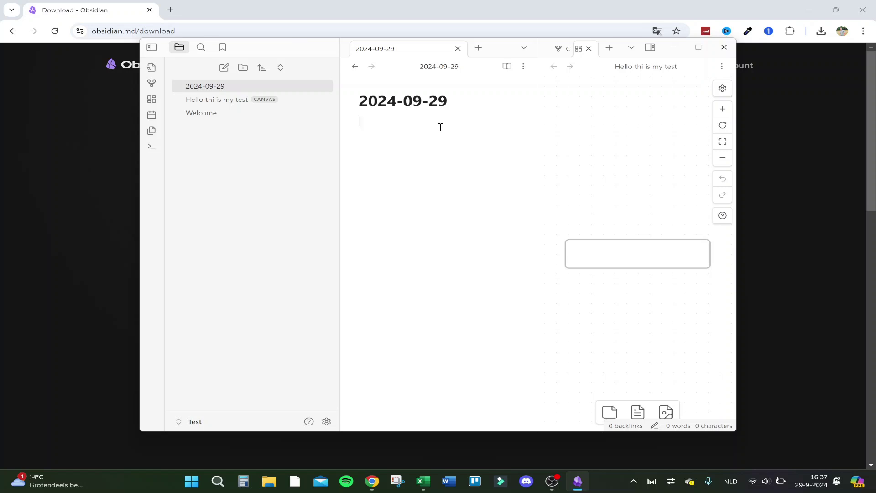
type("Y")
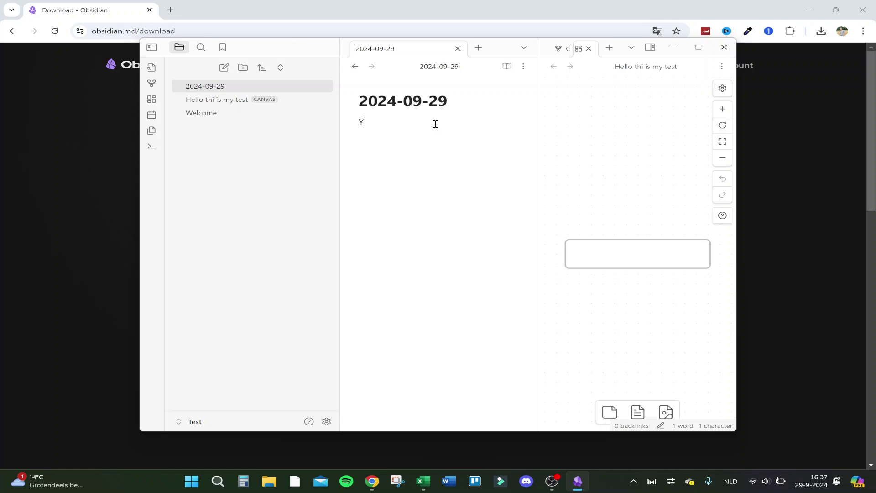
key("BackSpace")
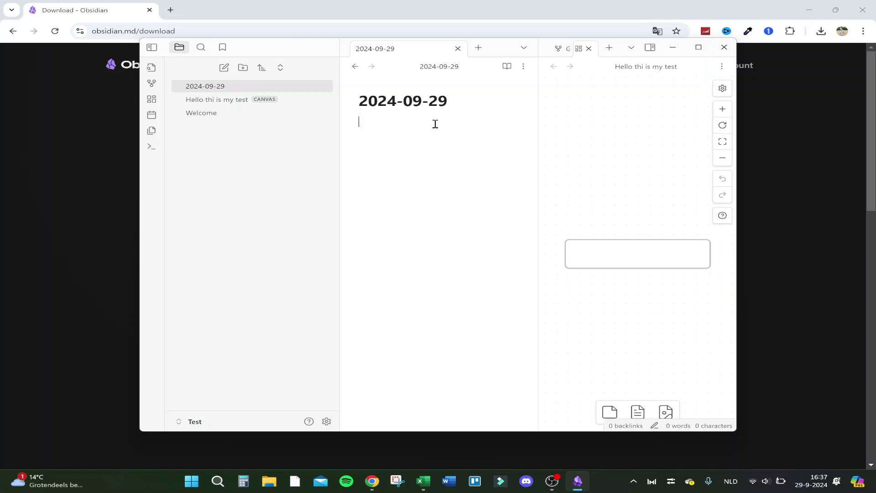
type("Wh")
key("BackSpace")
key("BackSpace")
type("2 +2 = 4")
key("Return")
key("Return")
Close the graph view and canvas tabs so the daily note fills the width
left_click(554, 49)
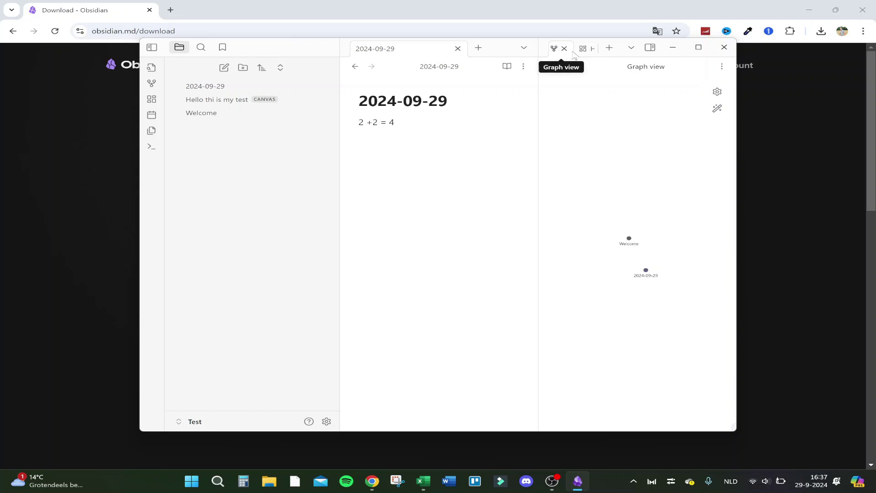
left_click(564, 48)
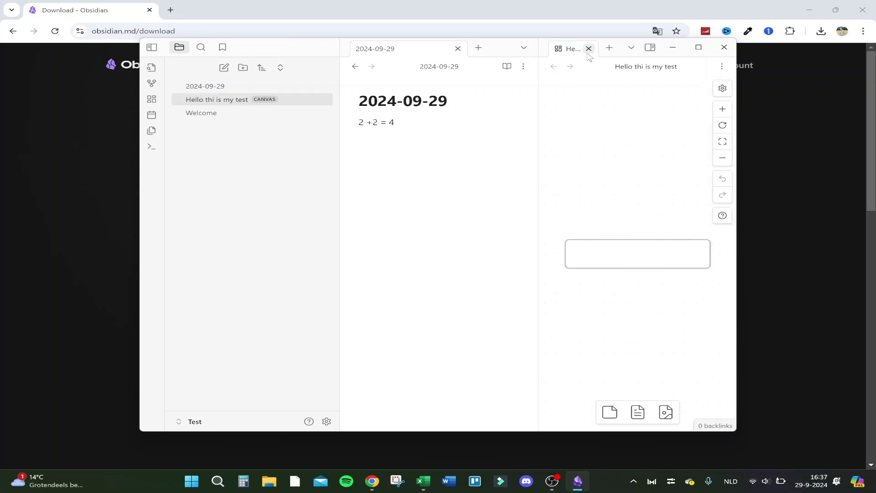
left_click(588, 48)
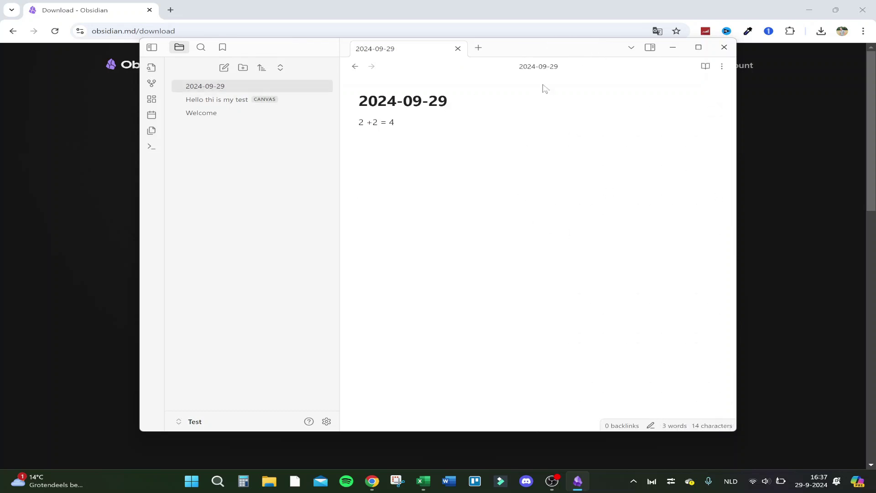
Switch the 2024-09-29 daily note to source mode from its options menu
left_click(722, 67)
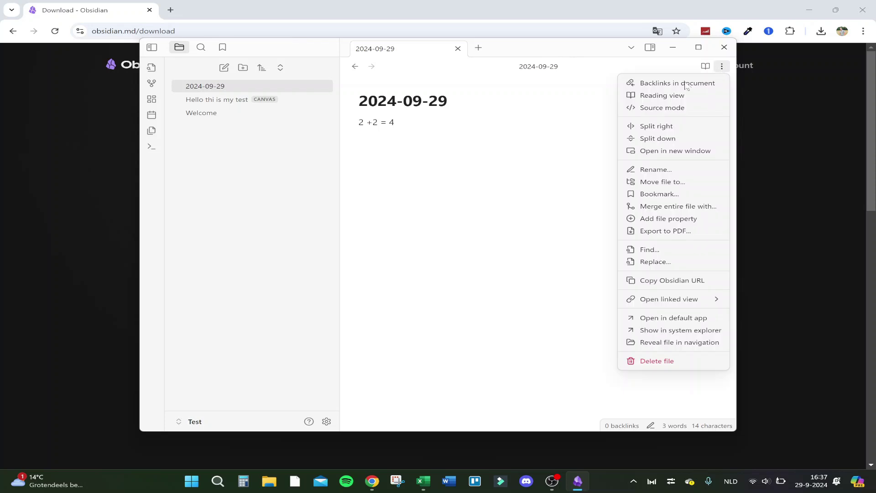
left_click(655, 108)
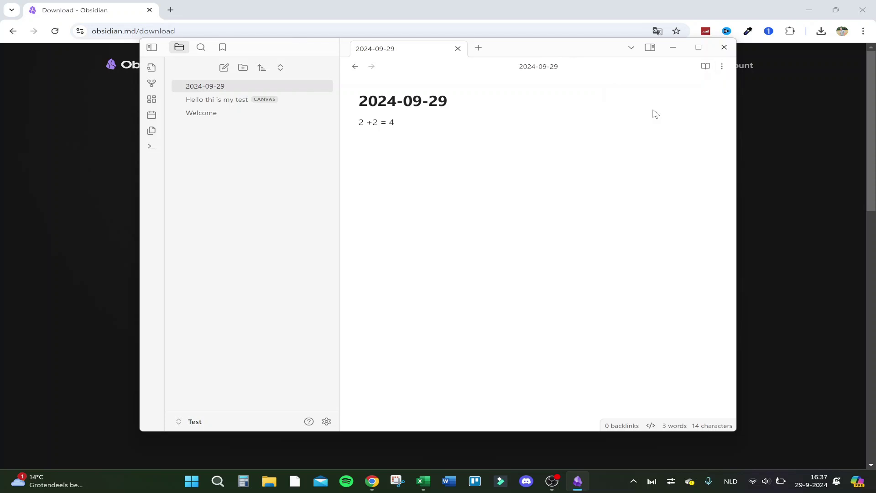
left_click(721, 66)
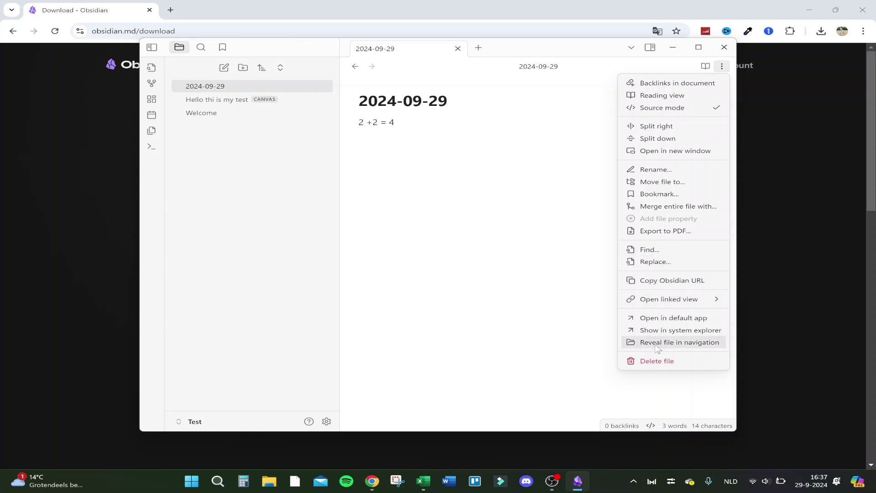
Cancel the Export to PDF settings without exporting, leaving the '2 +2 = 4' note in view
left_click(662, 232)
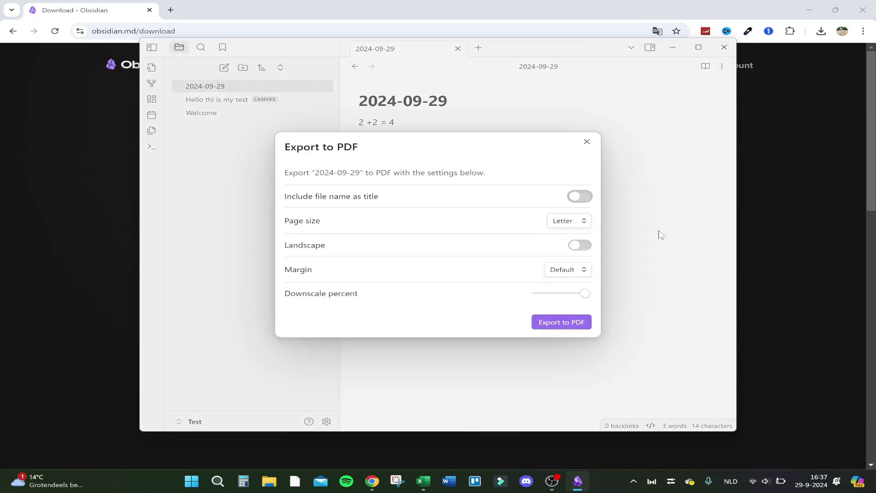
left_click(587, 142)
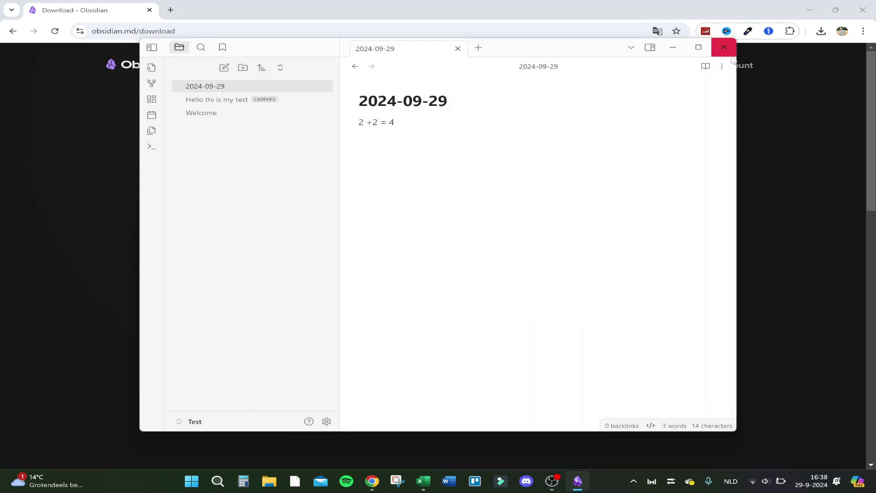
left_click(721, 66)
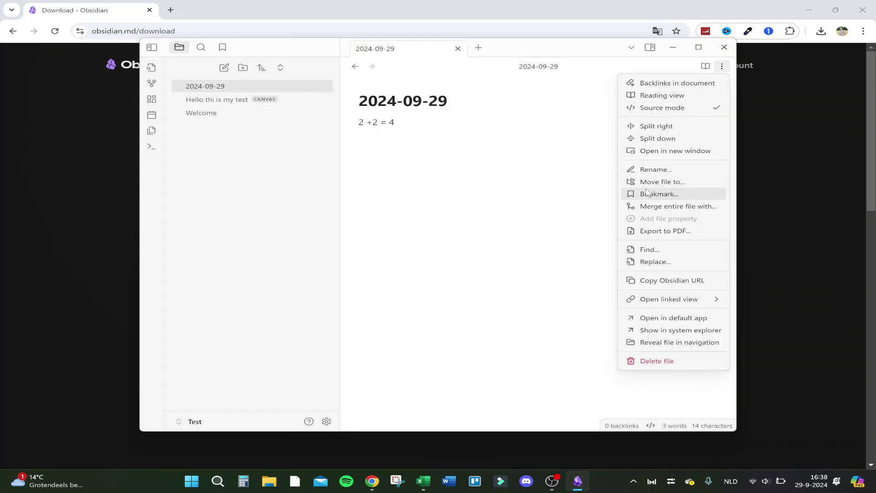
left_click(500, 121)
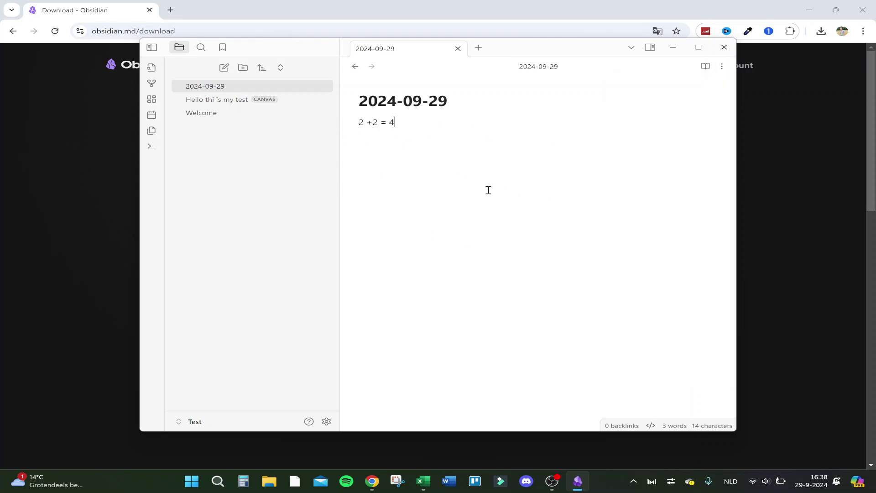
key("ctrl+a")
left_click(438, 180)
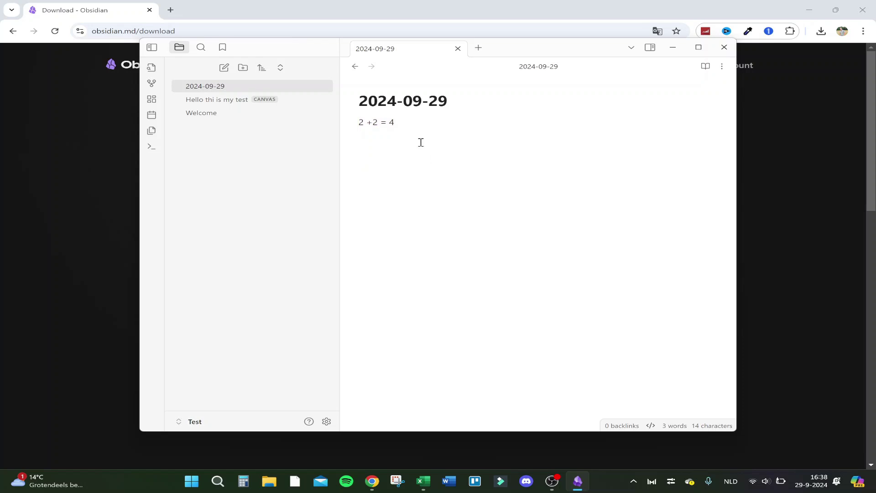